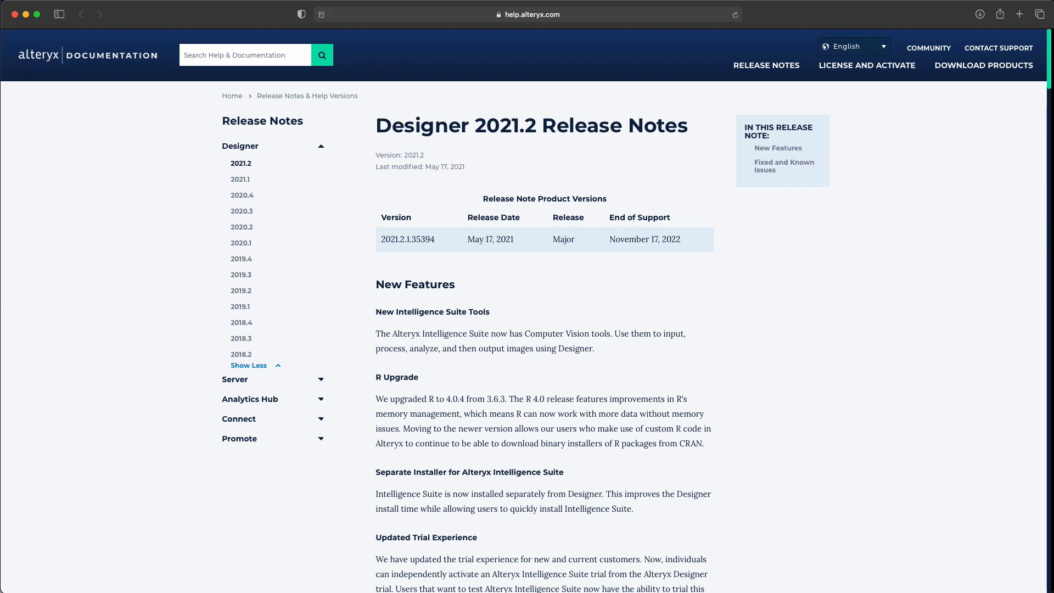
- Read through the new features listed in the Designer 2021.2 release notes
key(super+a)
click(926, 231)
scroll(799, 329, down, 5)
scroll(800, 333, down, 5)
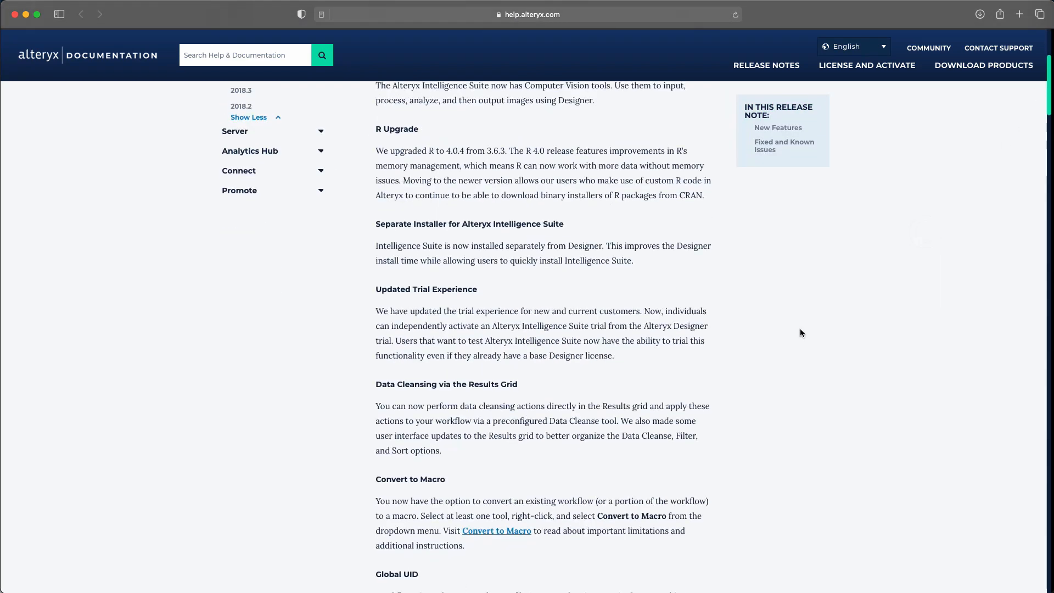
scroll(789, 334, down, 2)
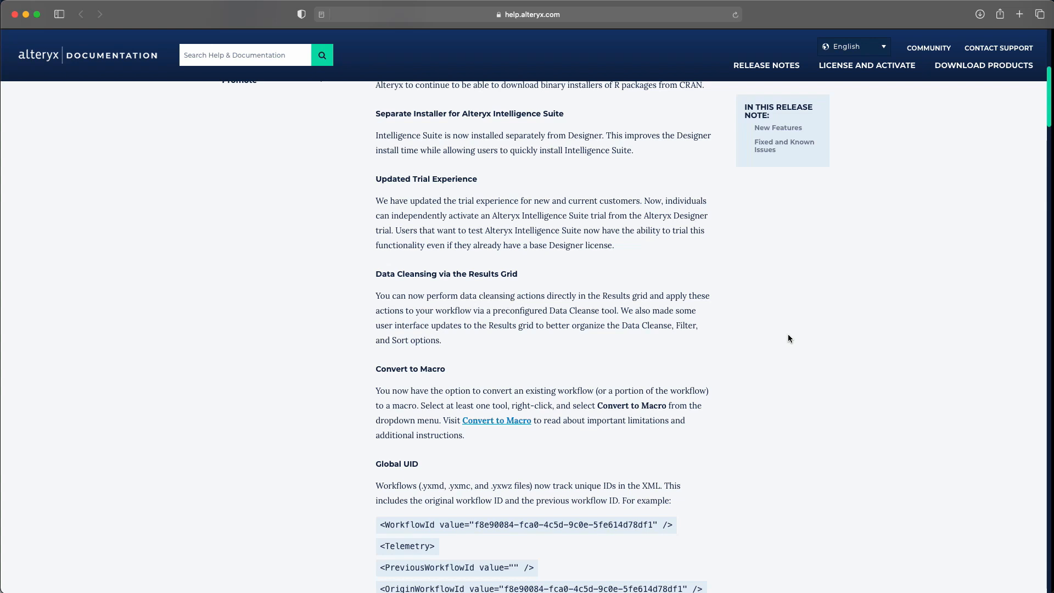
scroll(496, 379, down, 1)
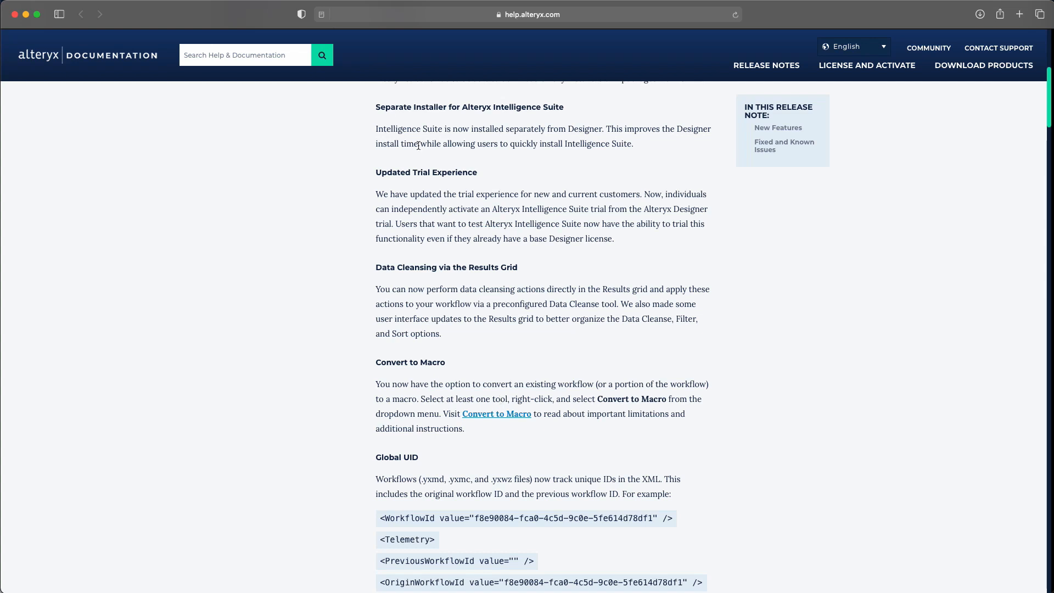
scroll(516, 395, down, 2)
scroll(516, 395, down, 5)
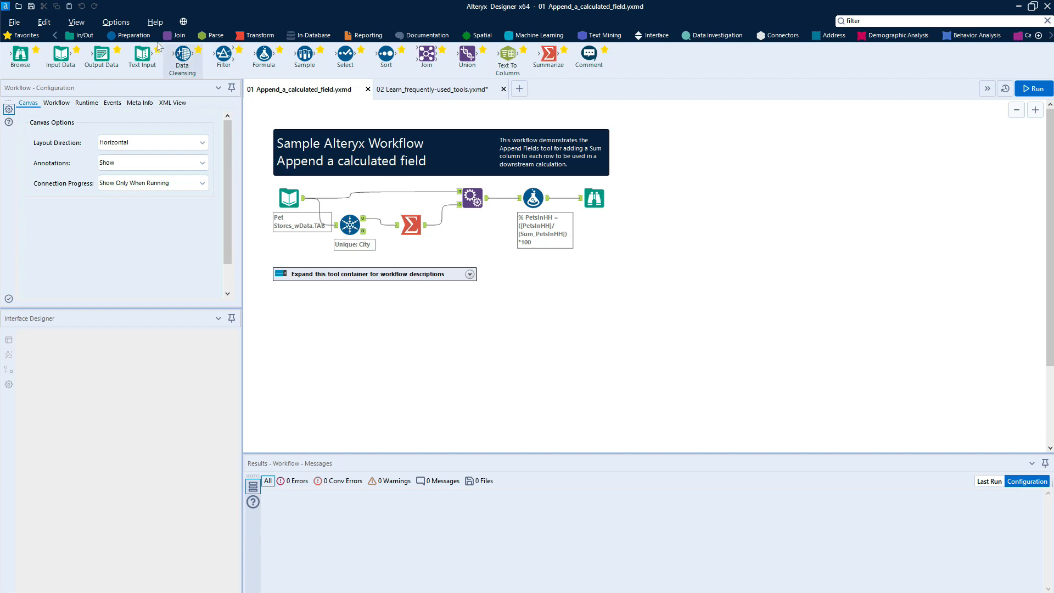
click(158, 21)
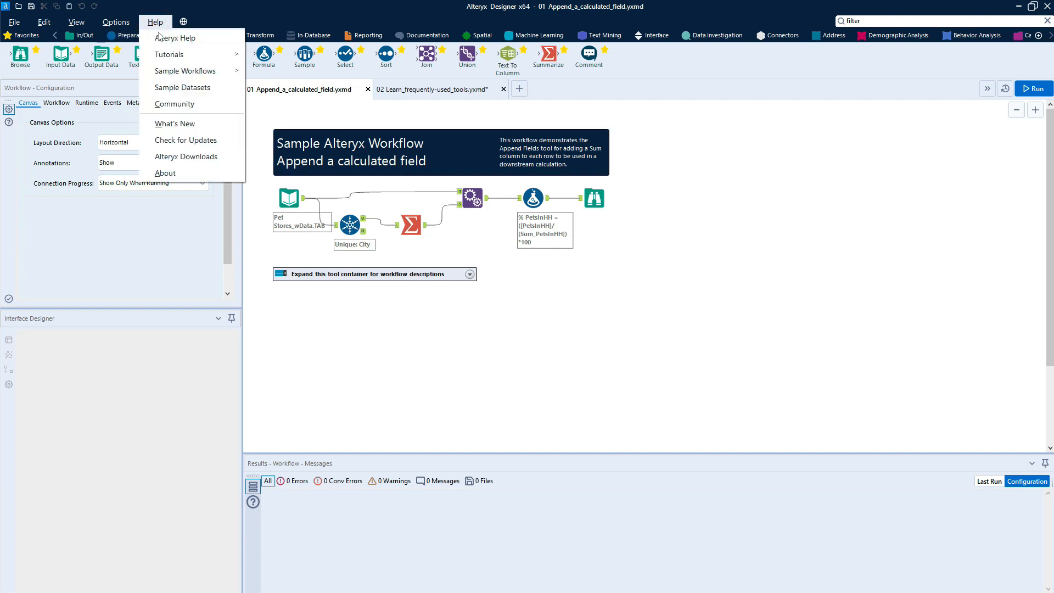
mouse_move(177, 75)
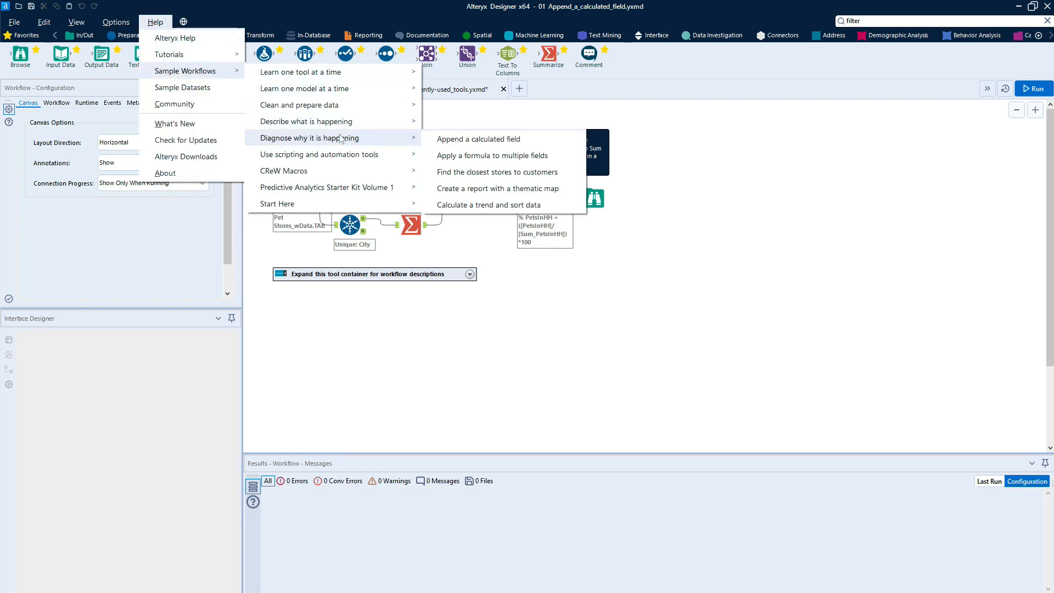
mouse_move(346, 80)
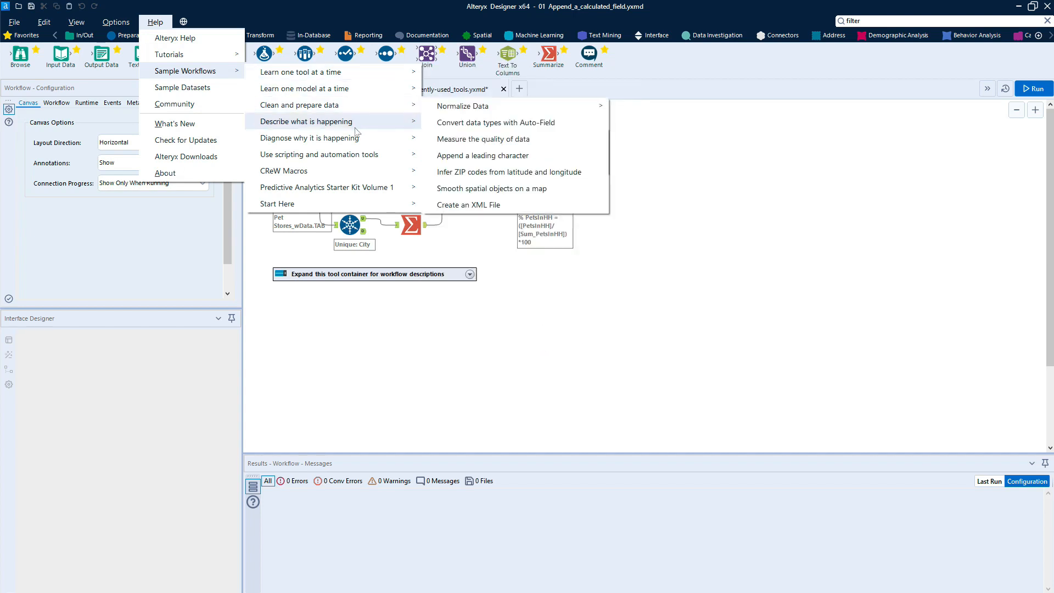
mouse_move(342, 139)
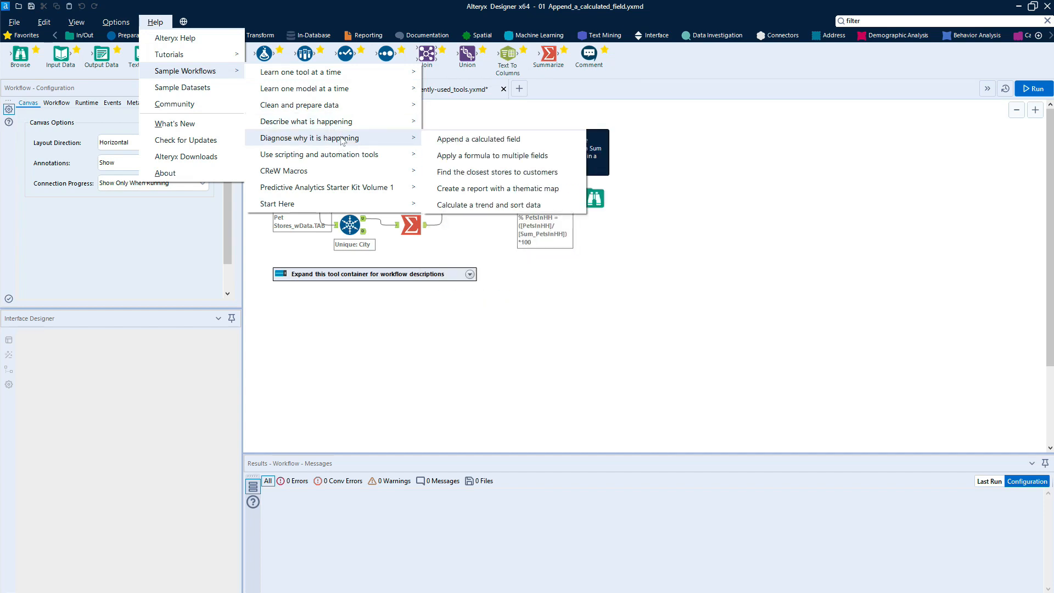
click(468, 307)
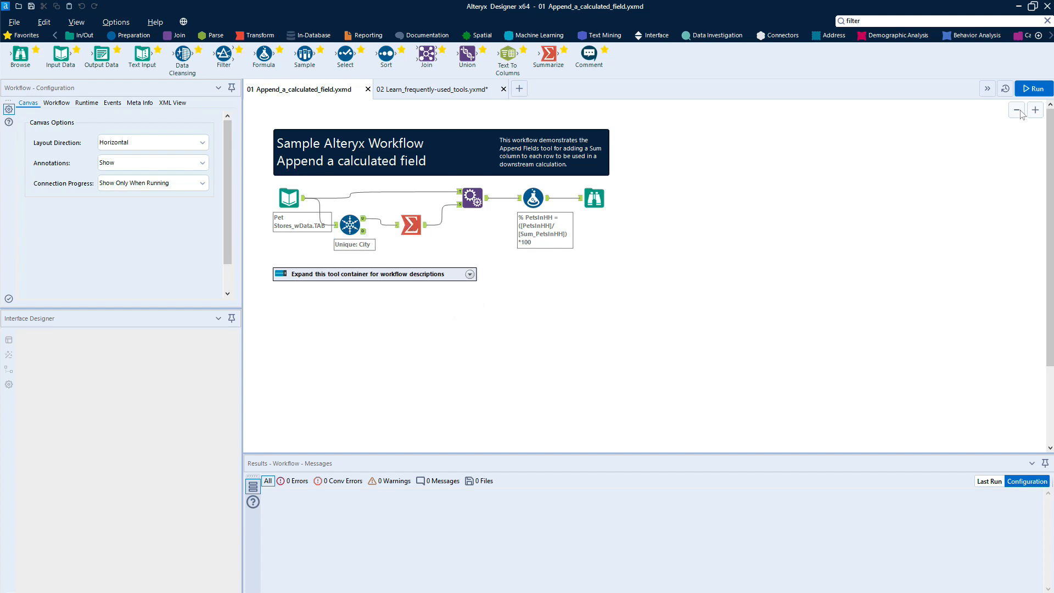
- Run the Append_a_calculated_field workflow and show the output data of its Append Fields tool
click(1027, 91)
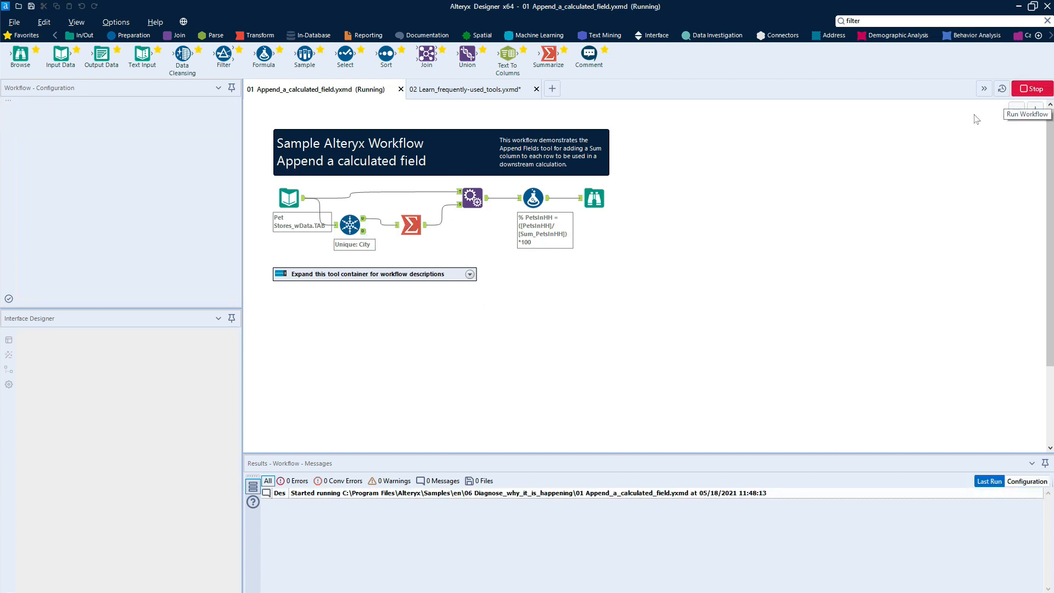
click(490, 202)
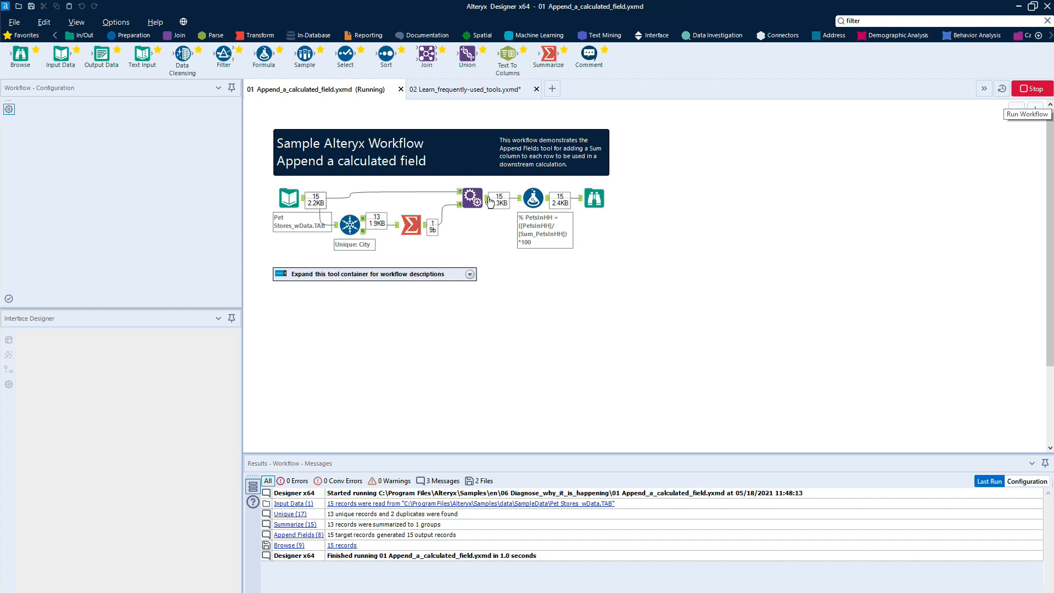
click(472, 199)
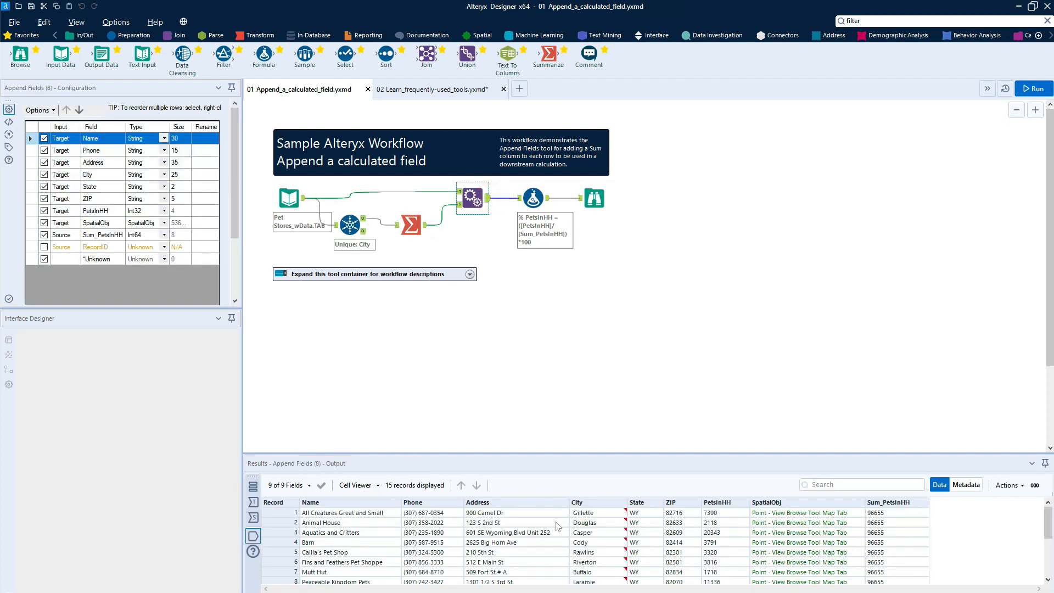
- Cleanse the City column in the Append Fields results by removing its leading and trailing whitespace
mouse_move(589, 505)
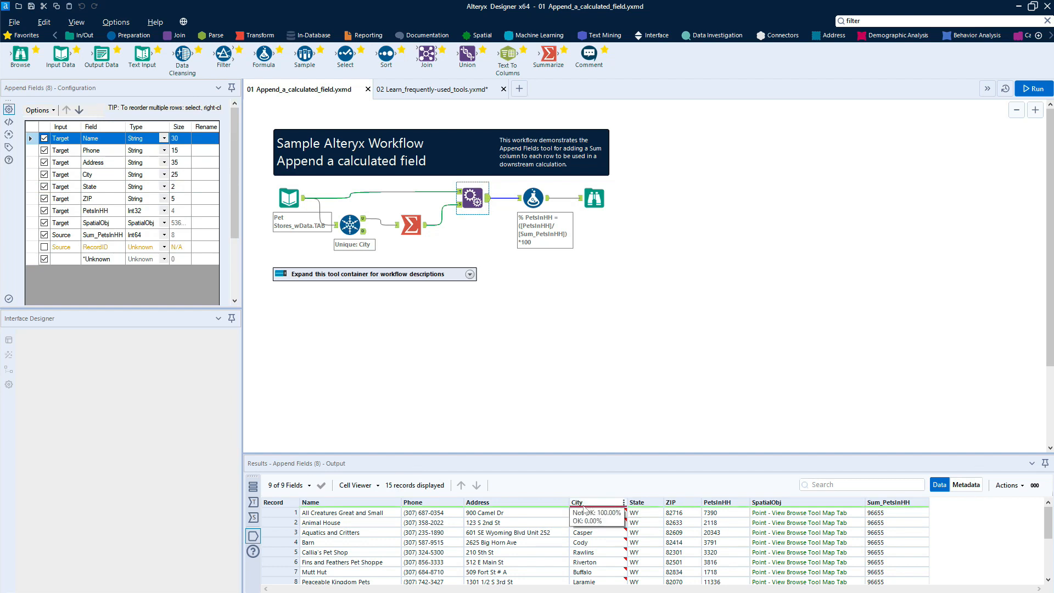
mouse_move(579, 537)
click(625, 503)
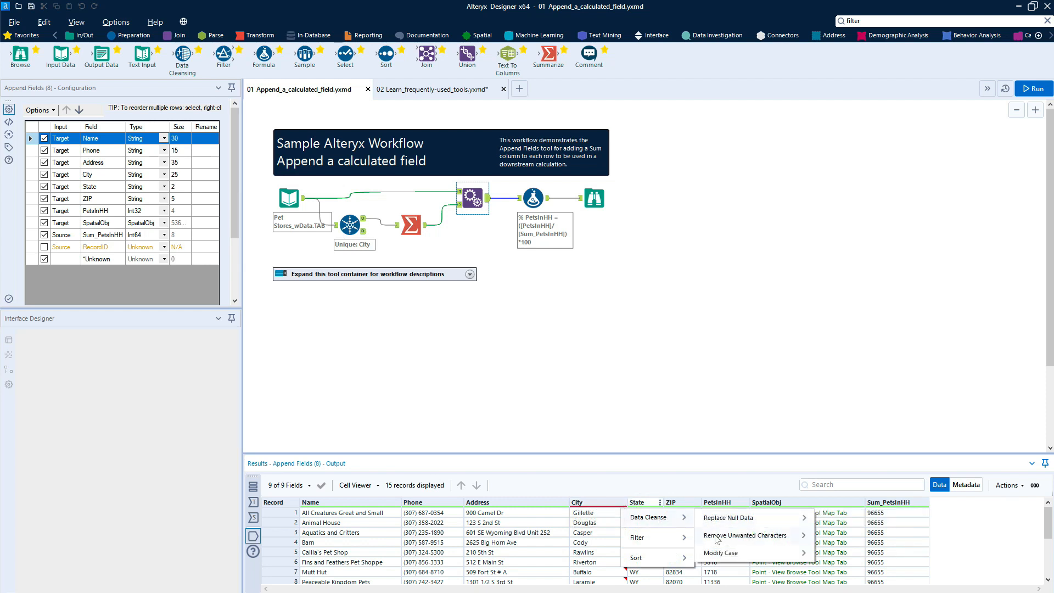
mouse_move(716, 540)
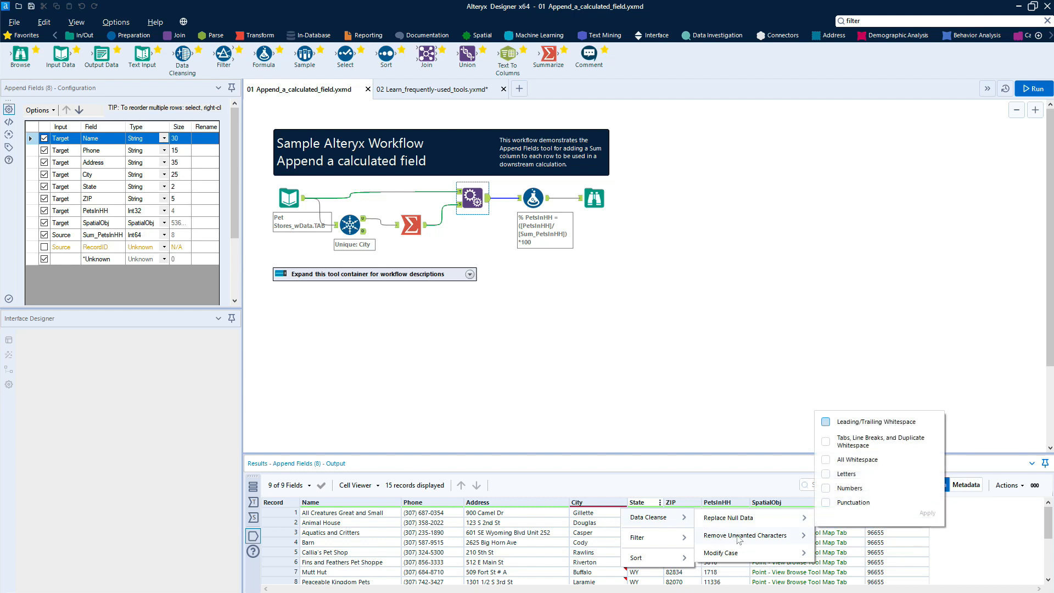
click(850, 424)
click(933, 513)
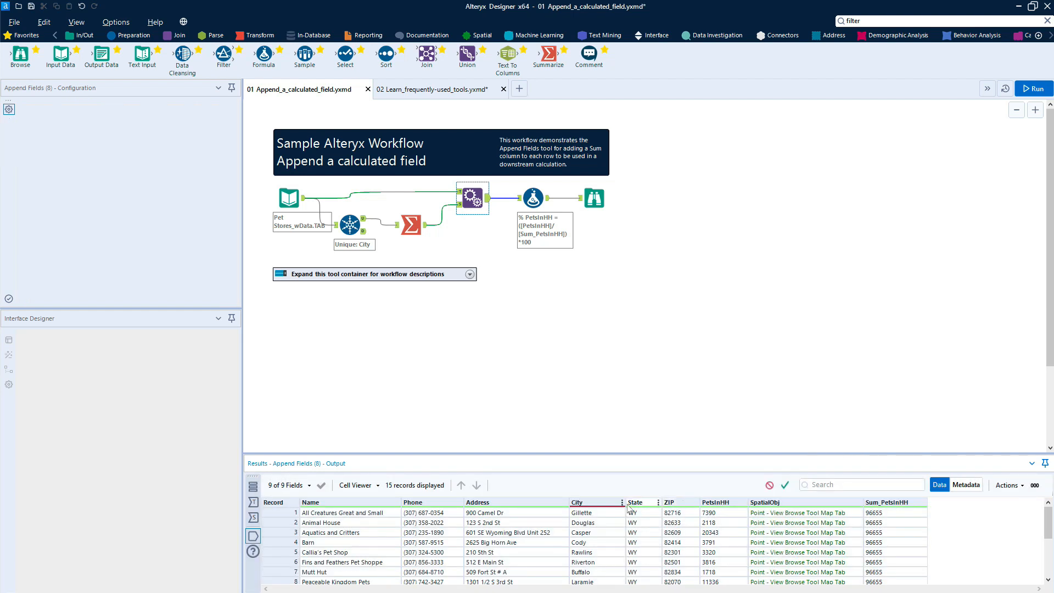
- Apply the pending City cleanup to the workflow as a Data Cleansing tool, review its settings and rerun the workflow
click(785, 487)
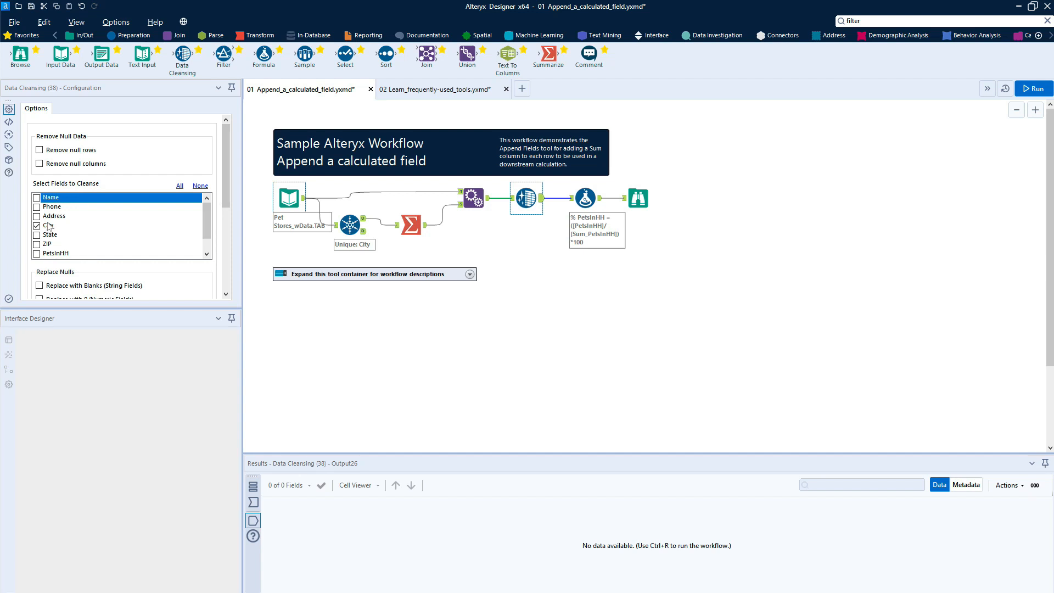
drag(208, 211, 223, 238)
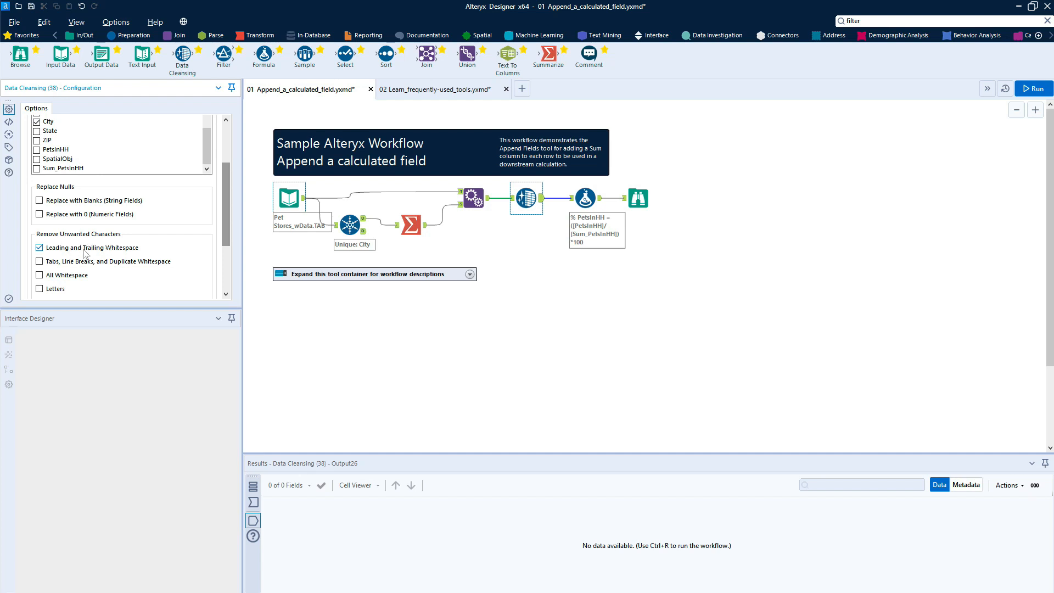
click(1018, 90)
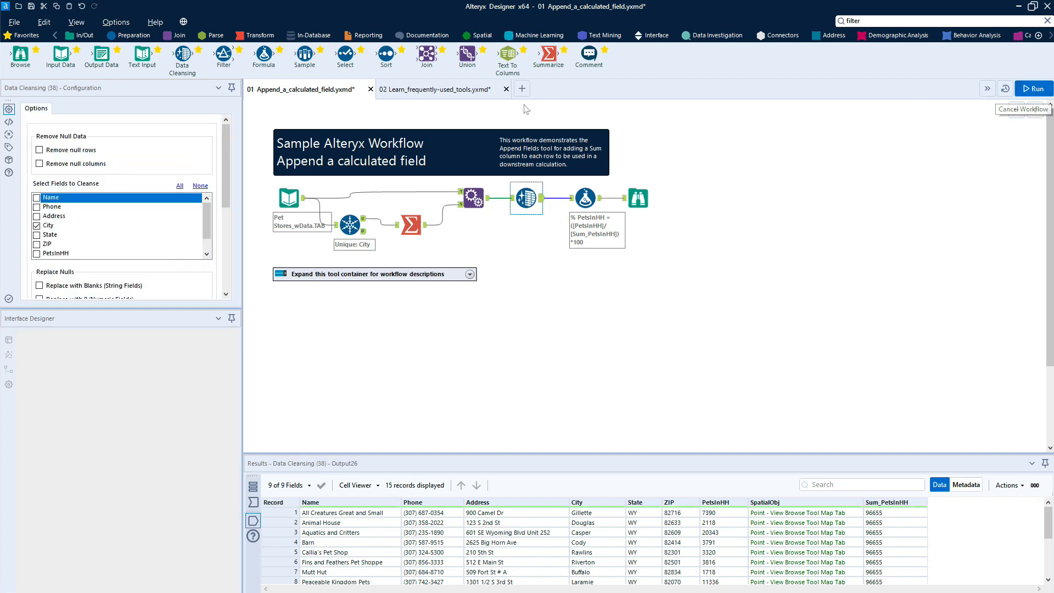
- Run the 02 Learn_frequently-used_tools workflow and show the configuration of its Filter tool
click(454, 92)
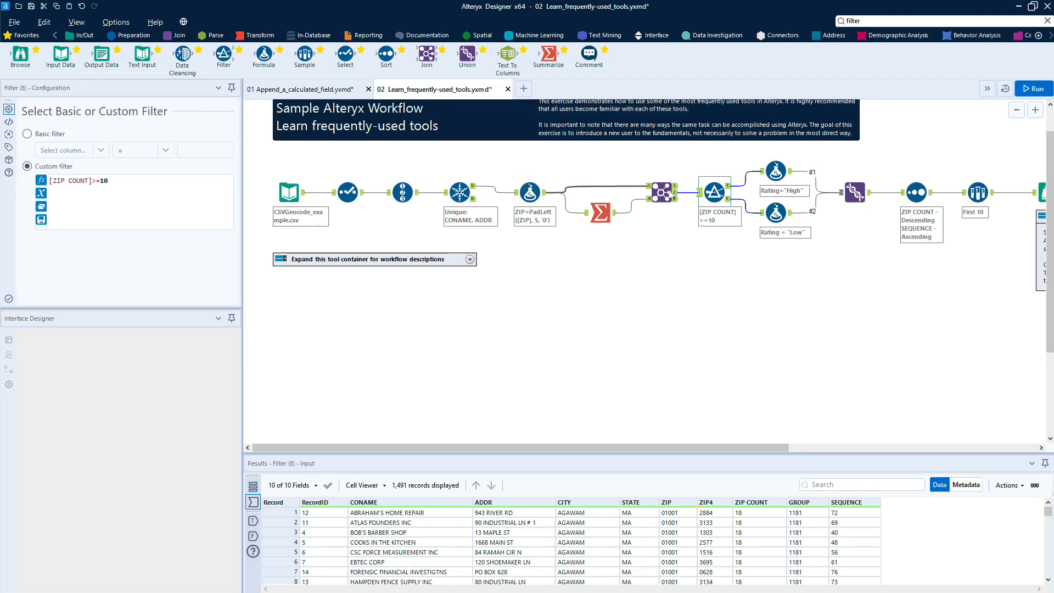
click(1035, 88)
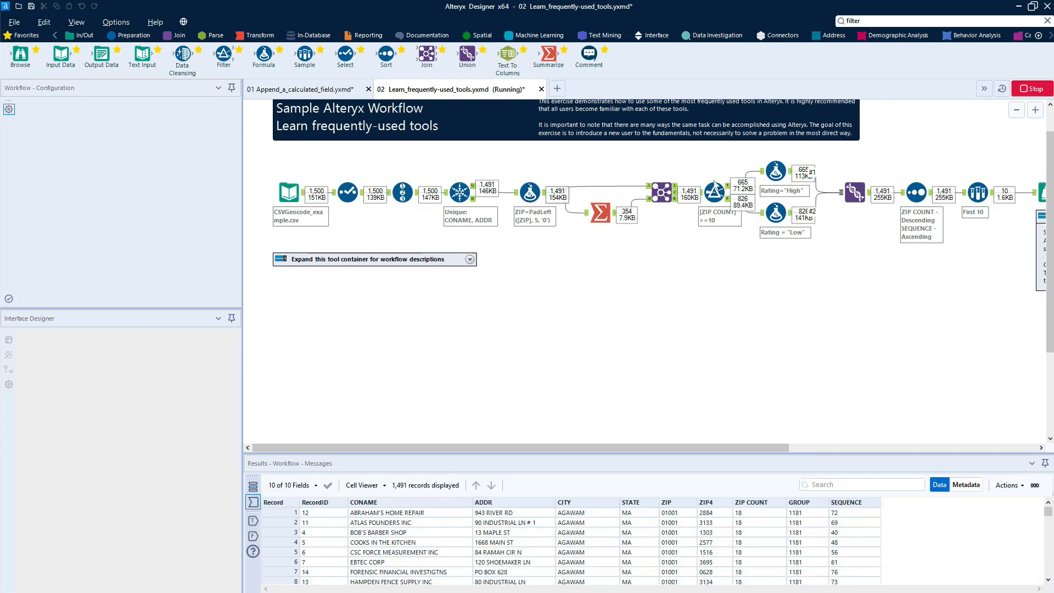
click(715, 190)
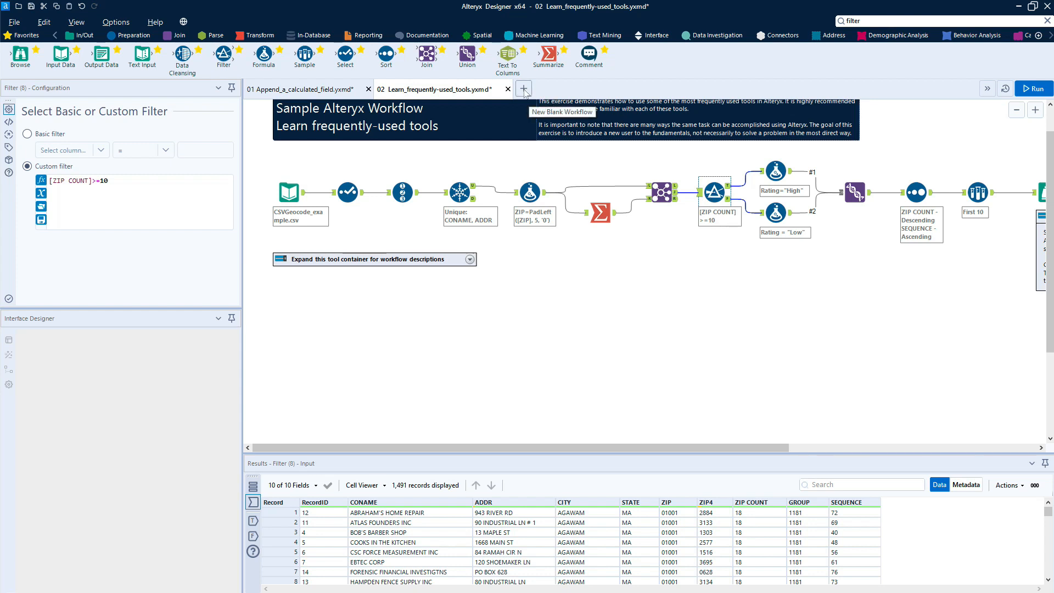
- Copy all records of the Join tool's joined output to the clipboard
click(679, 197)
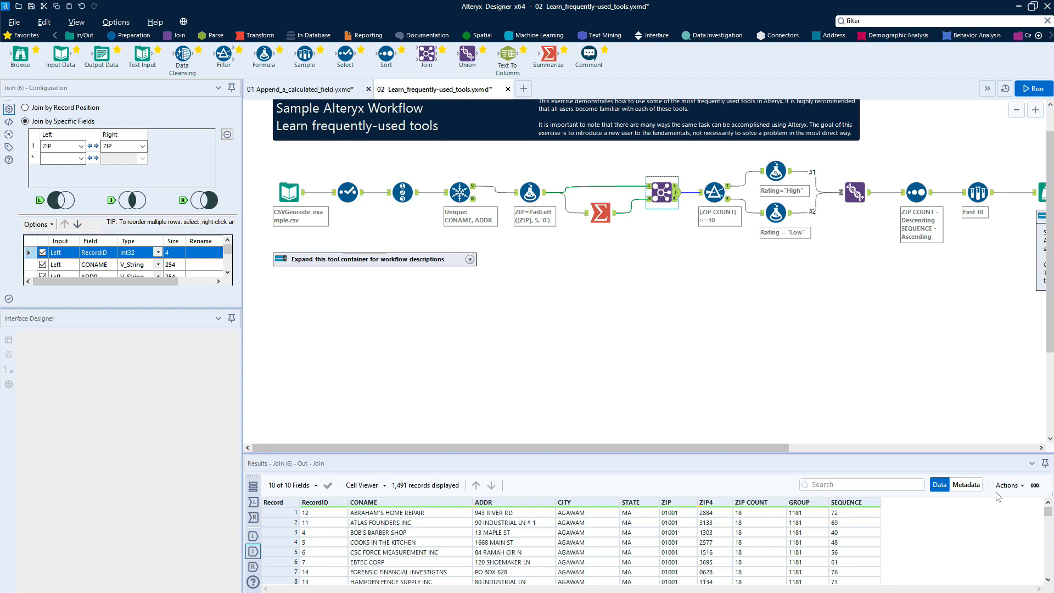
click(1016, 486)
click(1008, 509)
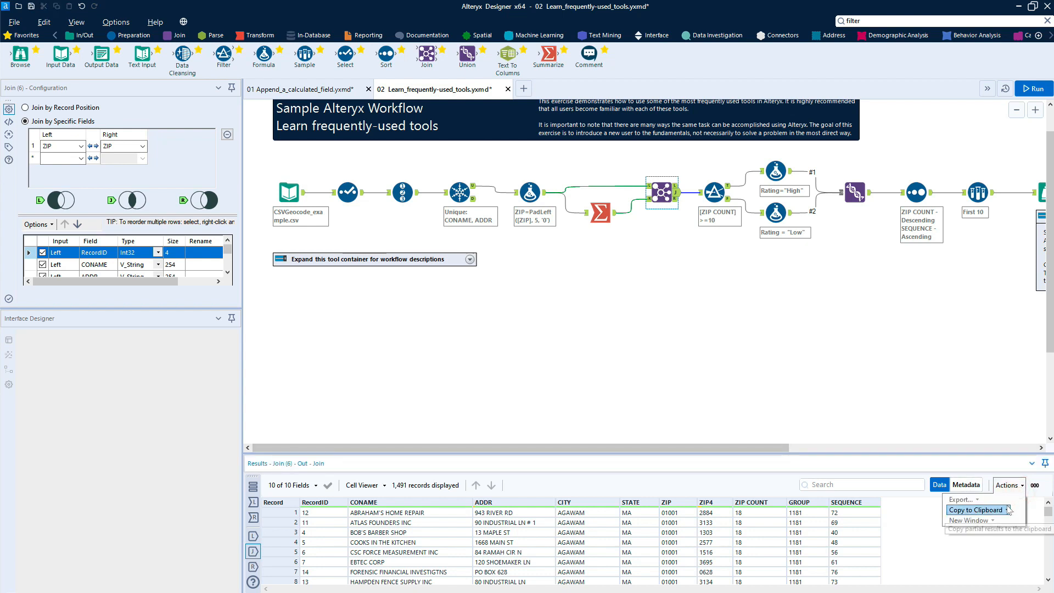
click(977, 522)
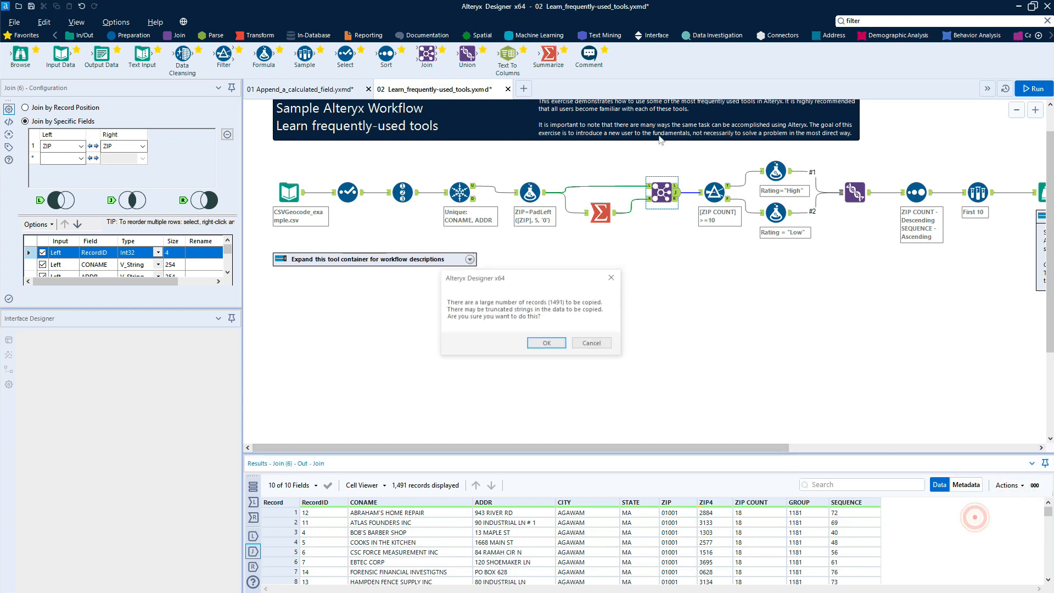
click(554, 344)
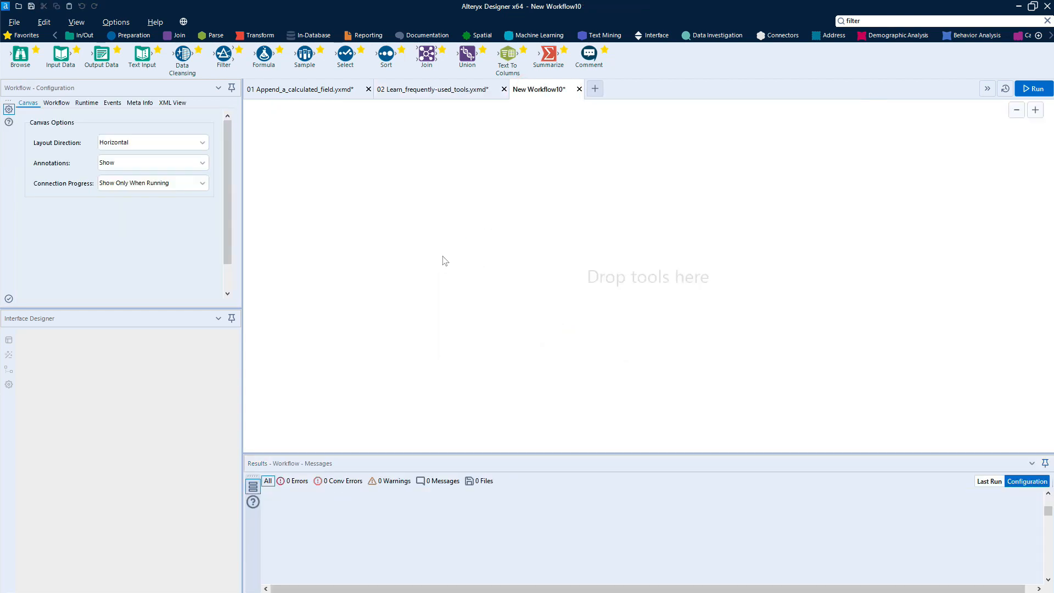
- Paste the copied Join records into a new blank workflow as a Text Input and convert it to a macro input
right_click(438, 260)
click(463, 266)
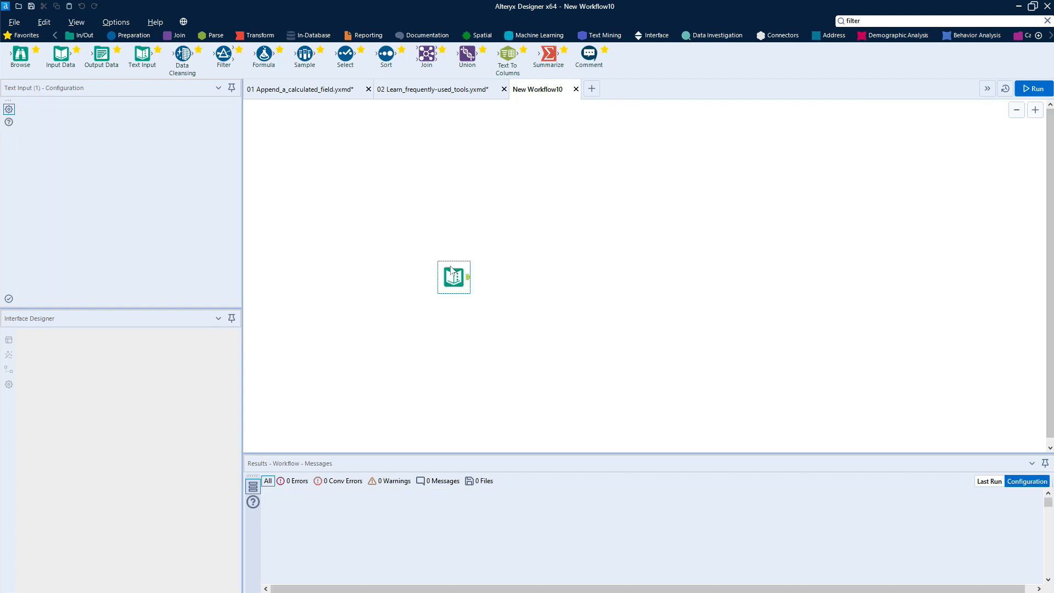
right_click(454, 273)
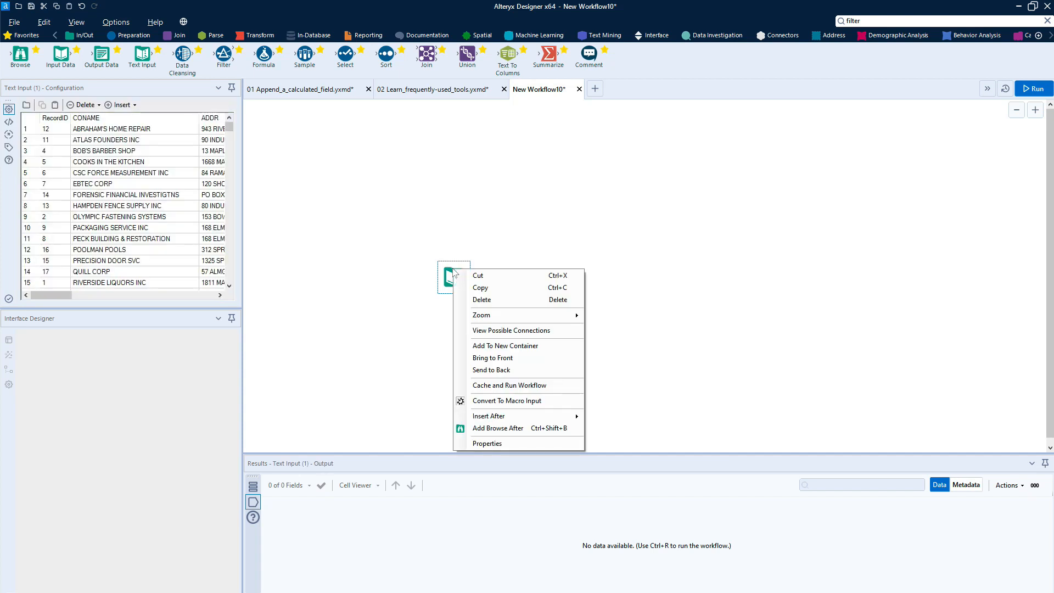
click(505, 400)
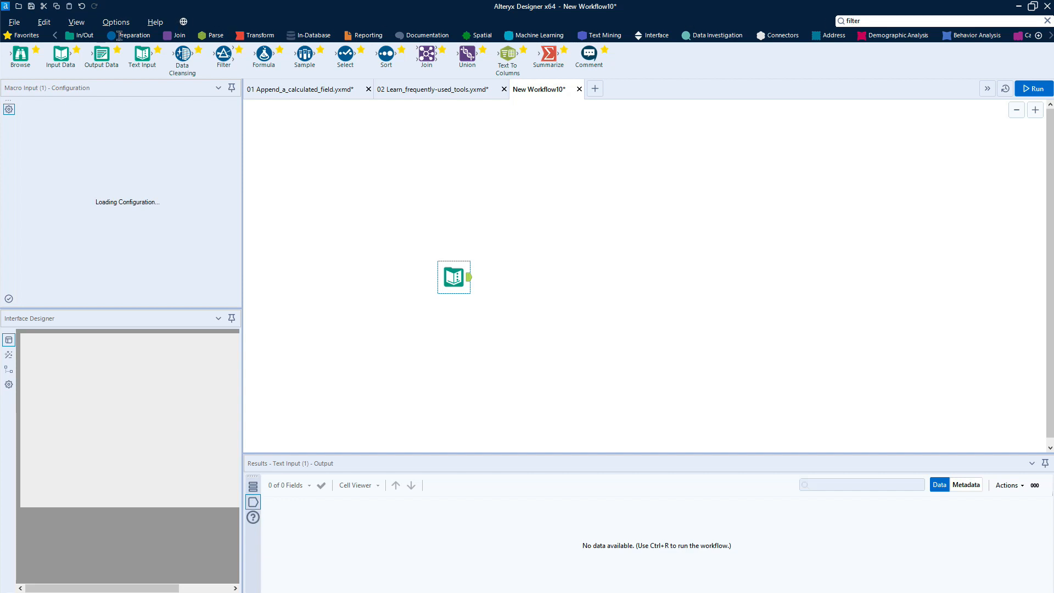
- Add a Filter tool after the macro input with the basic filter ZIP COUNT >= 10
click(121, 37)
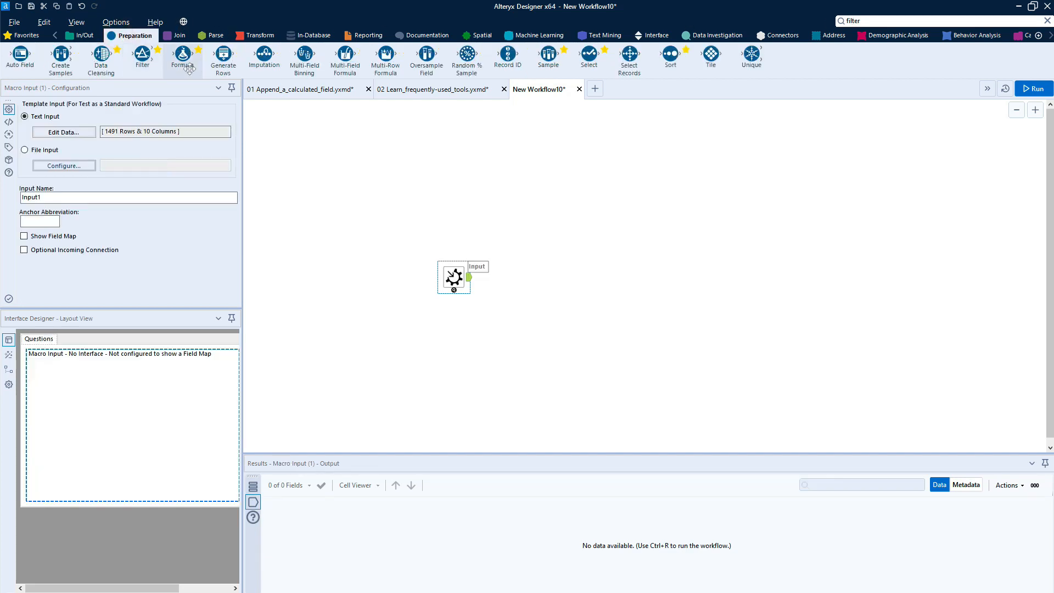
double_click(144, 67)
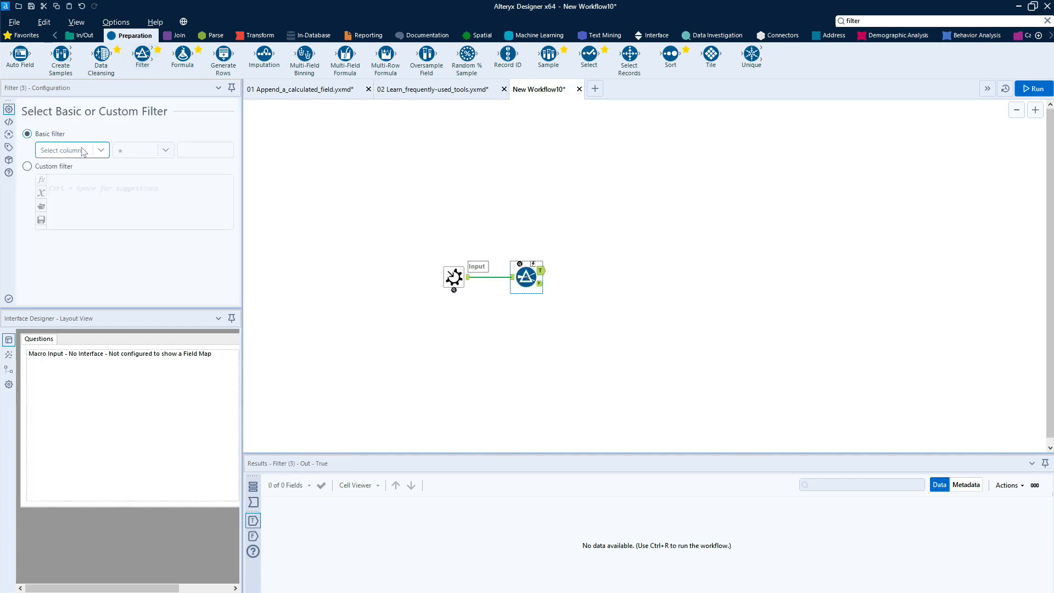
click(83, 150)
scroll(77, 242, down, 1)
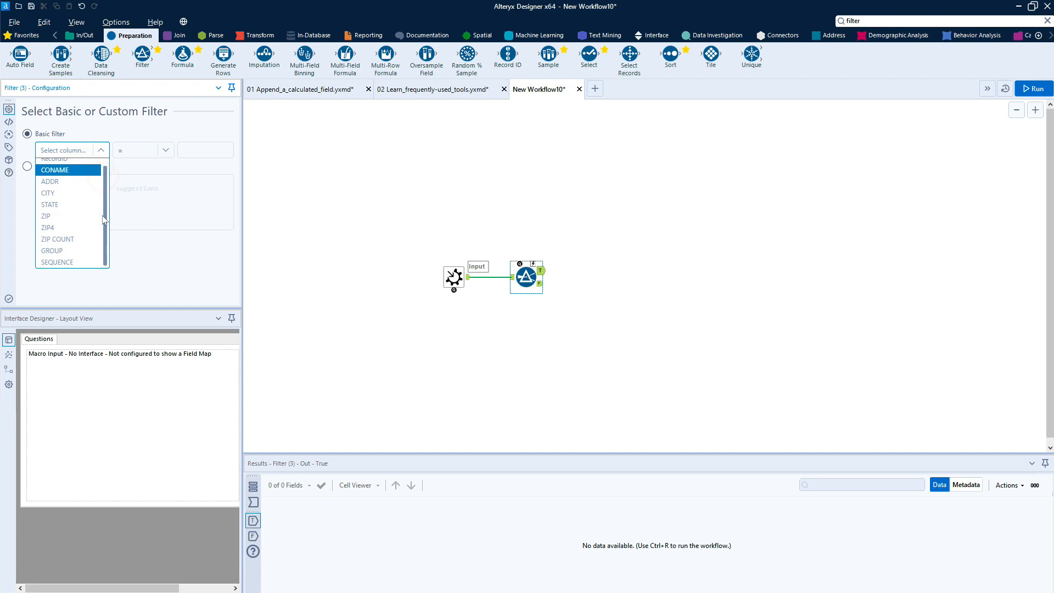
click(83, 238)
click(159, 150)
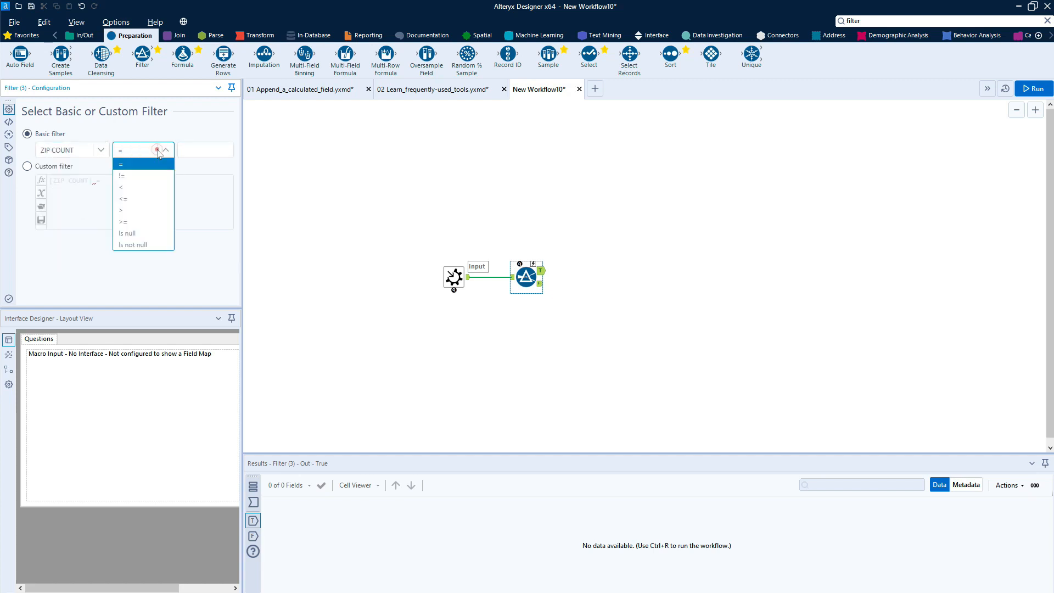
click(134, 217)
click(195, 150)
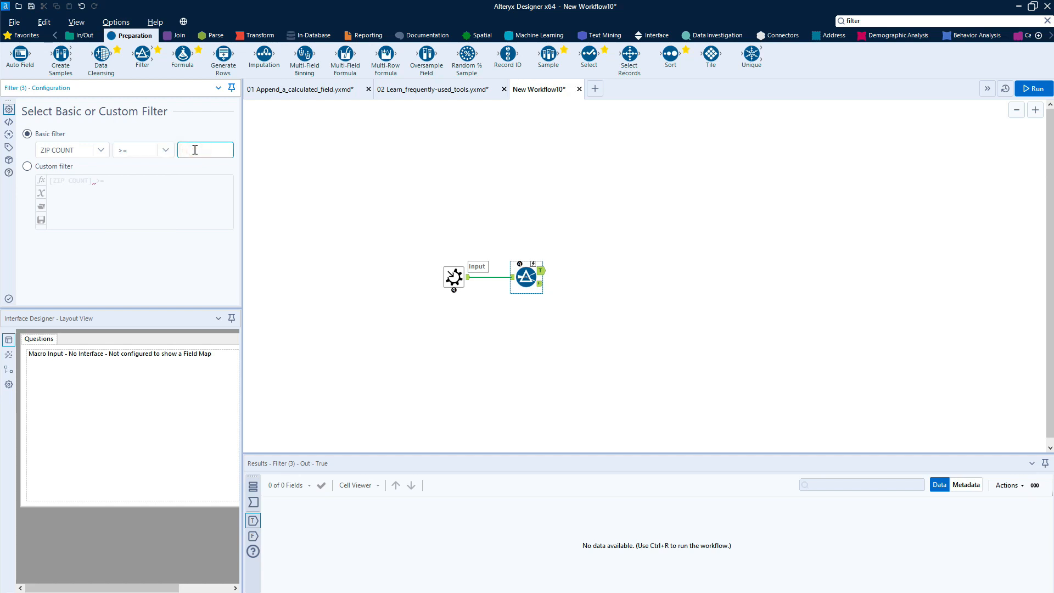
click(208, 149)
text(10)
click(391, 241)
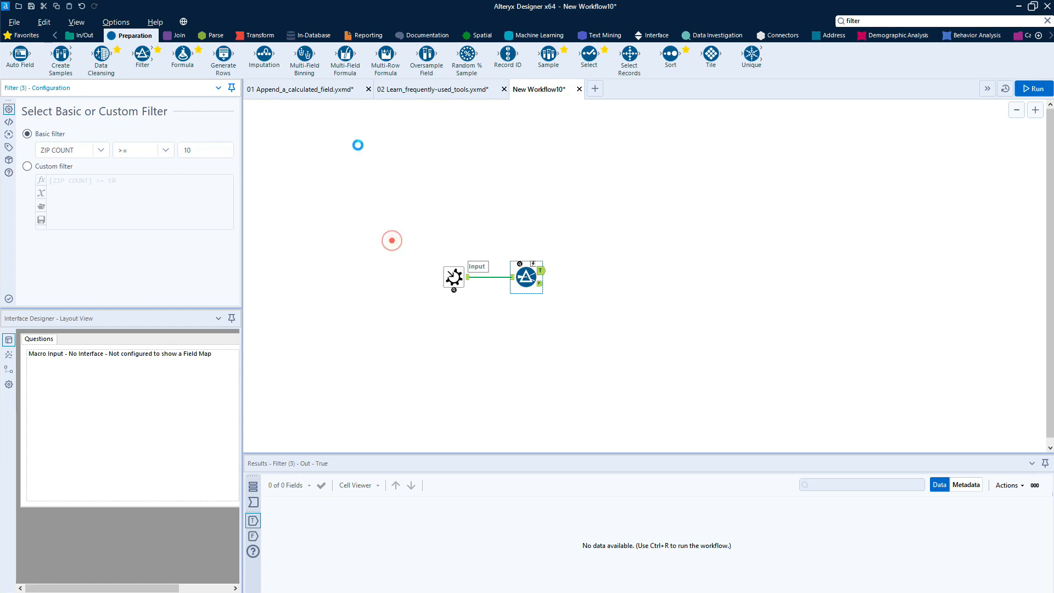
- Add two Macro Output tools, one connected to the Filter's True output and one to its False output
click(648, 32)
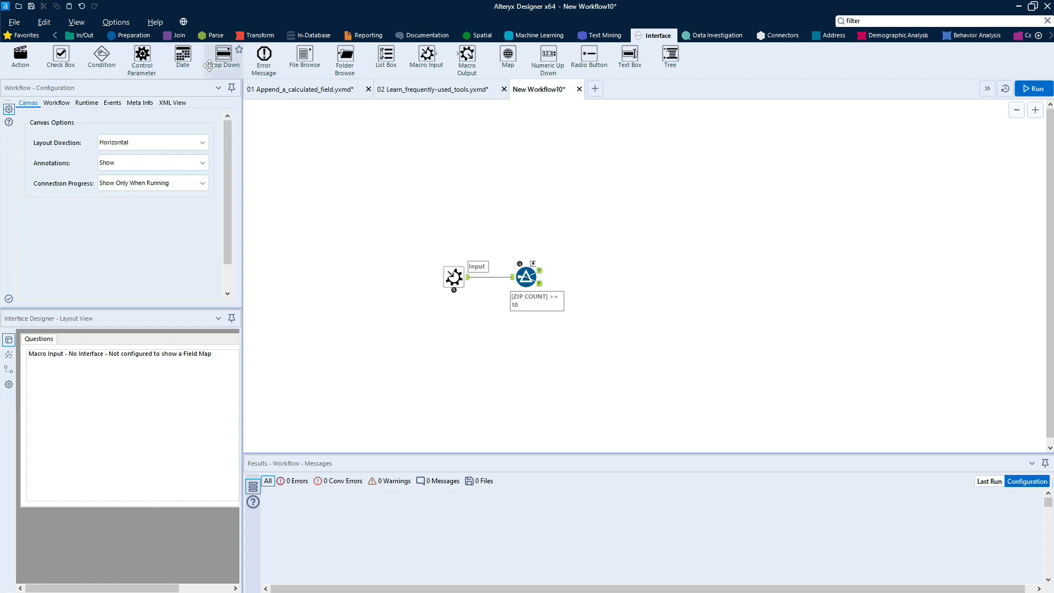
drag(458, 58, 585, 270)
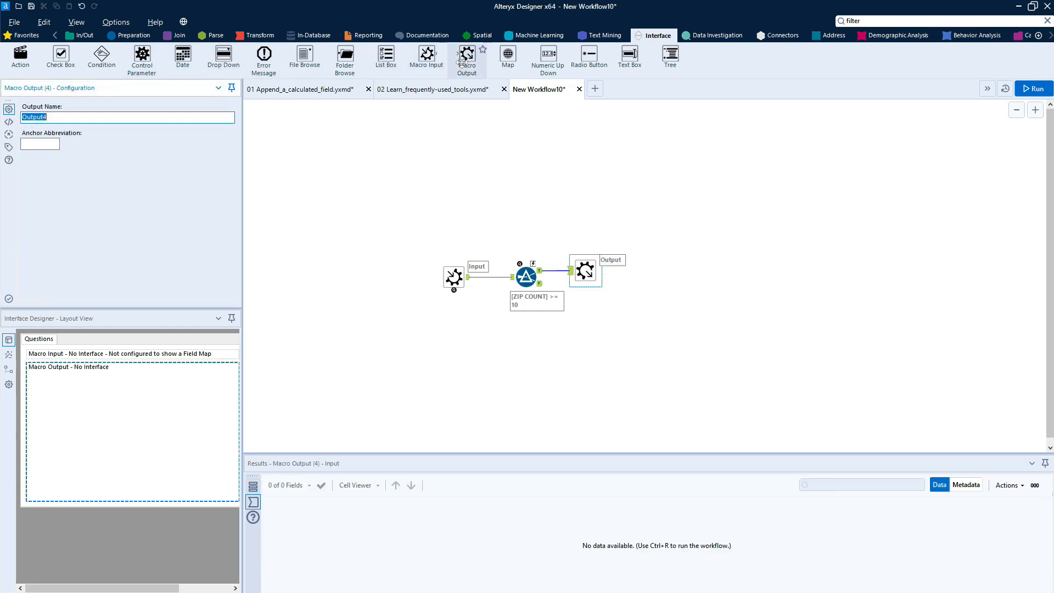
drag(462, 59, 588, 302)
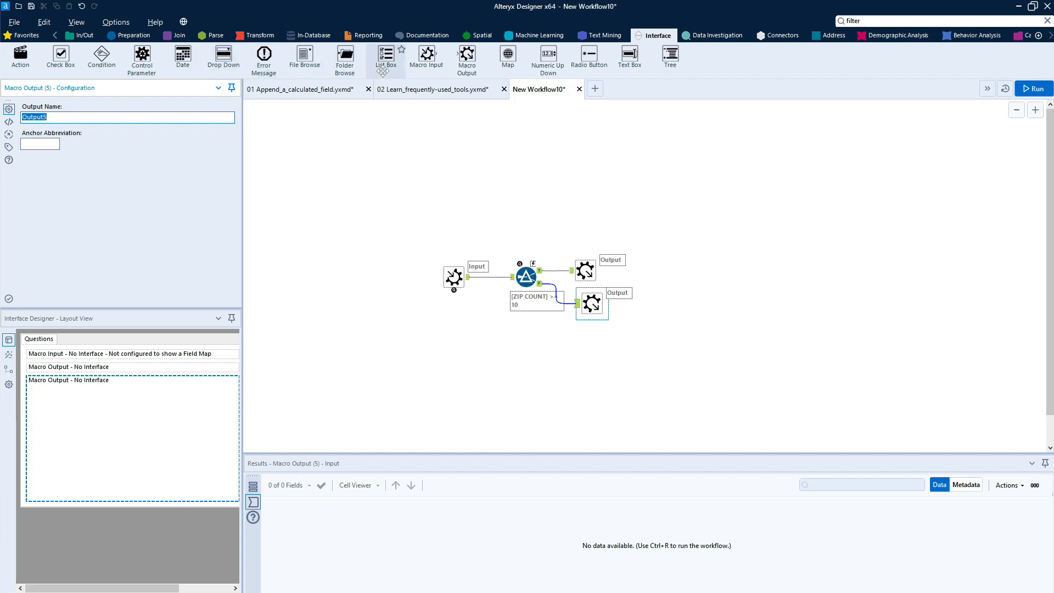
- Connect a Numeric Up Down interface tool to the Filter and set its default value to 10
drag(538, 62, 532, 262)
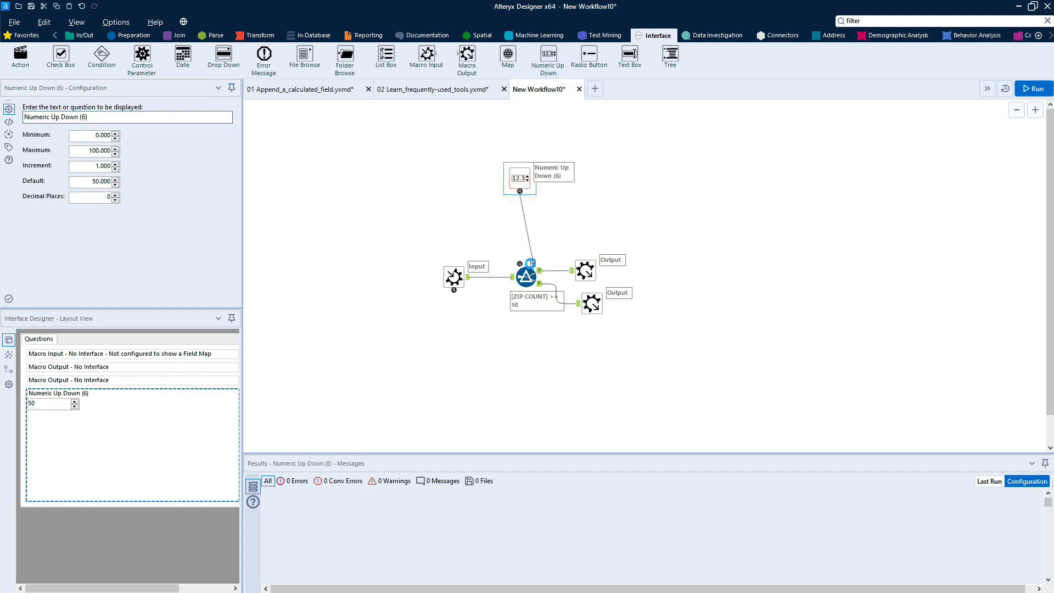
click(523, 181)
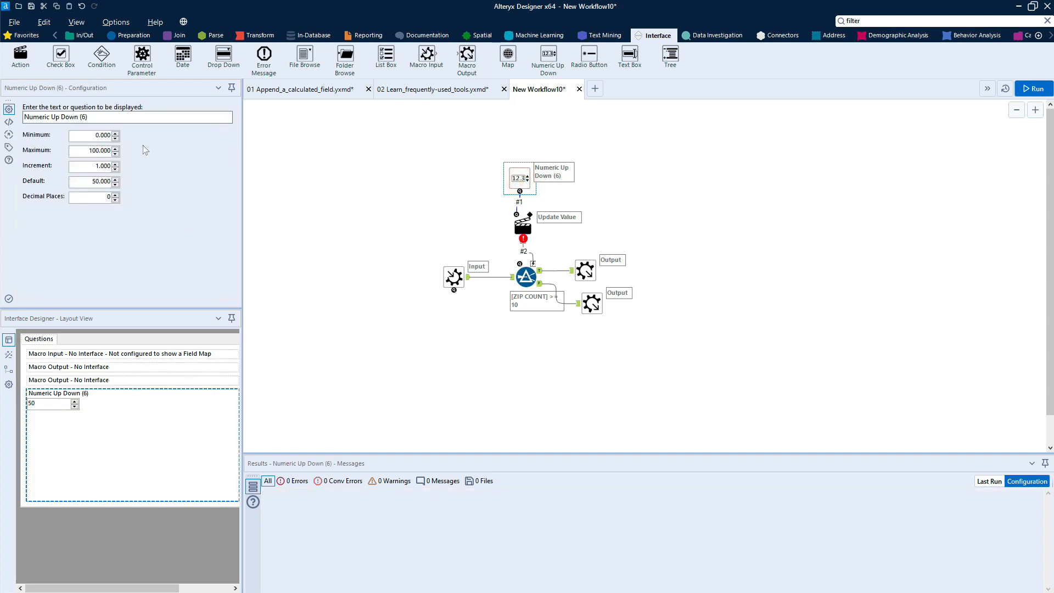
click(100, 135)
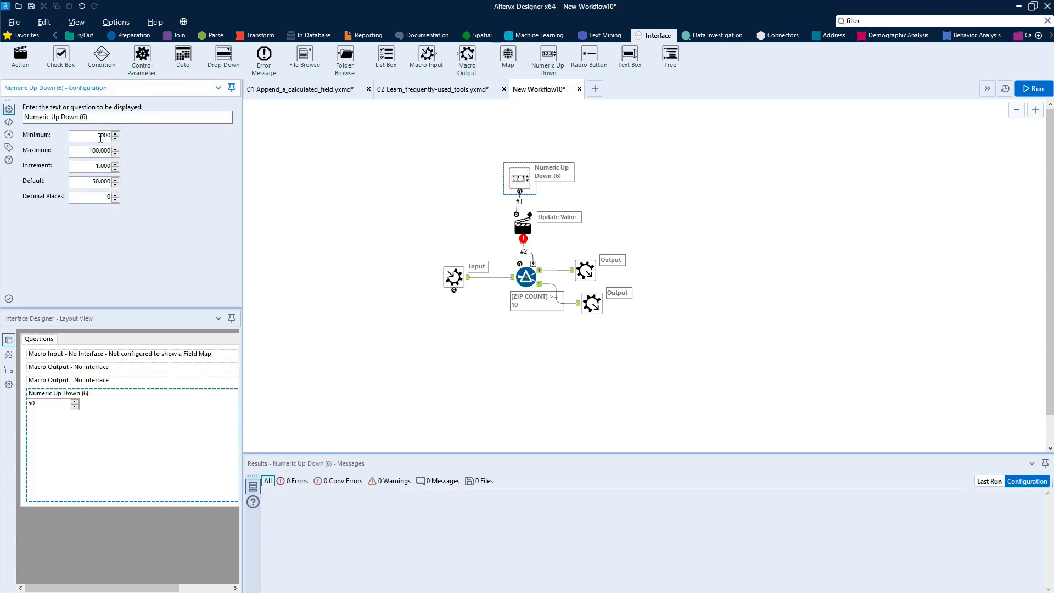
click(101, 136)
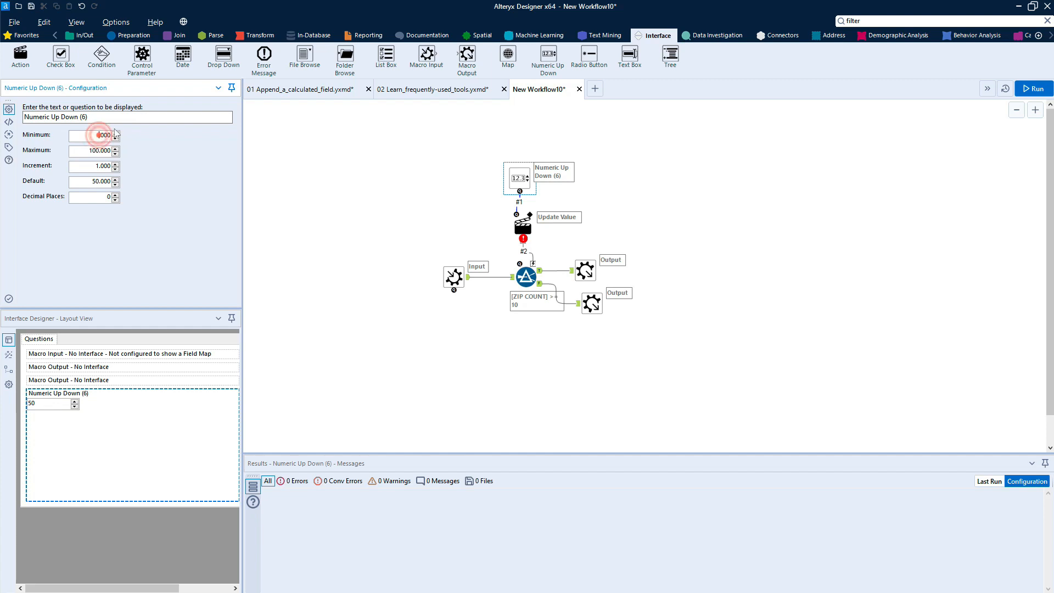
click(96, 150)
click(97, 181)
- Configure the Action tool to update the Filter's Operand value, replacing the specific string 10
click(521, 225)
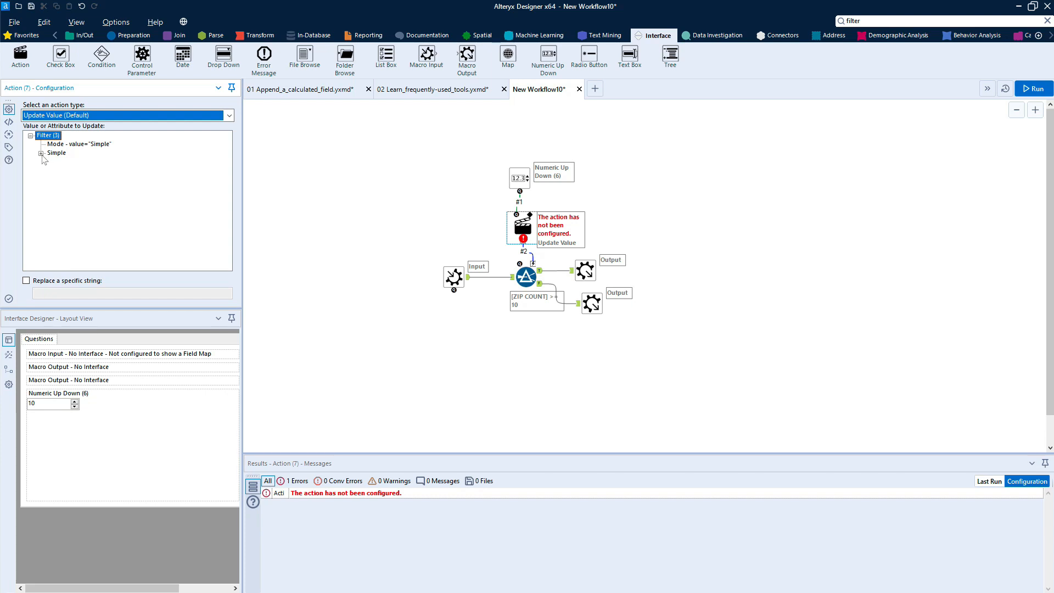
click(41, 153)
click(53, 180)
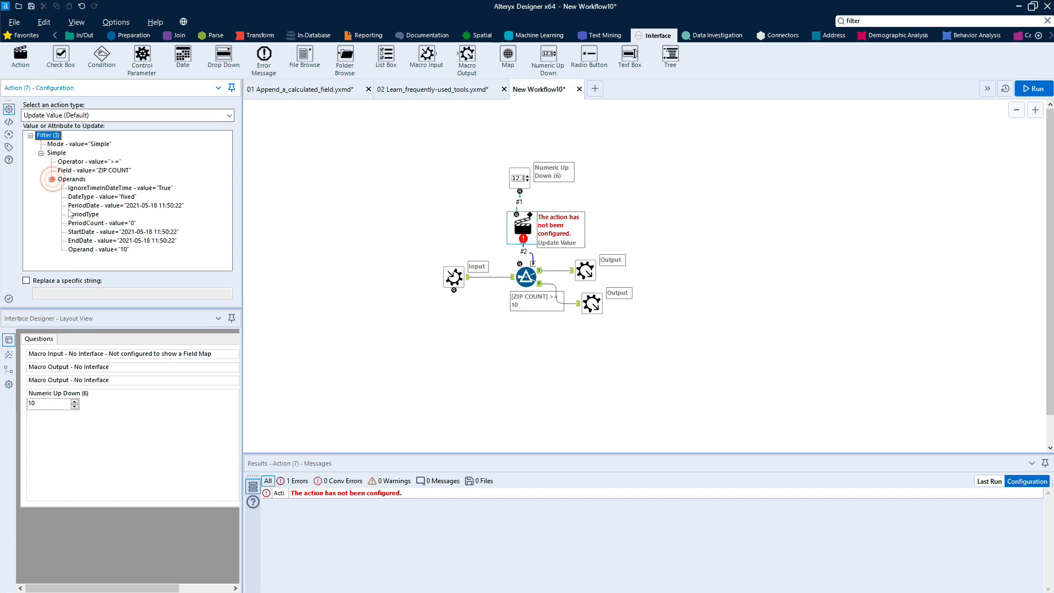
click(104, 250)
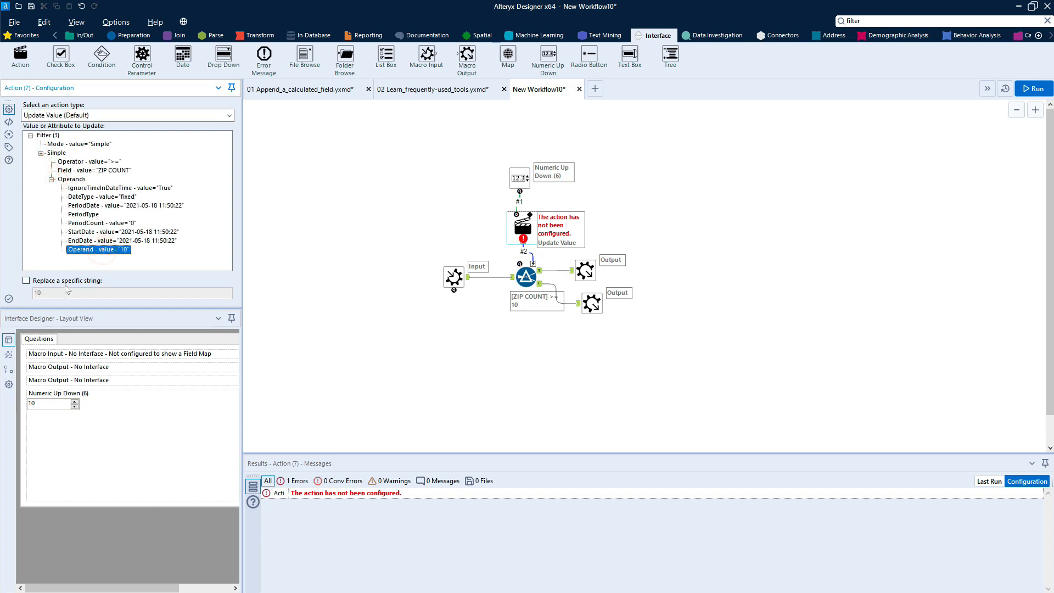
click(26, 281)
click(521, 383)
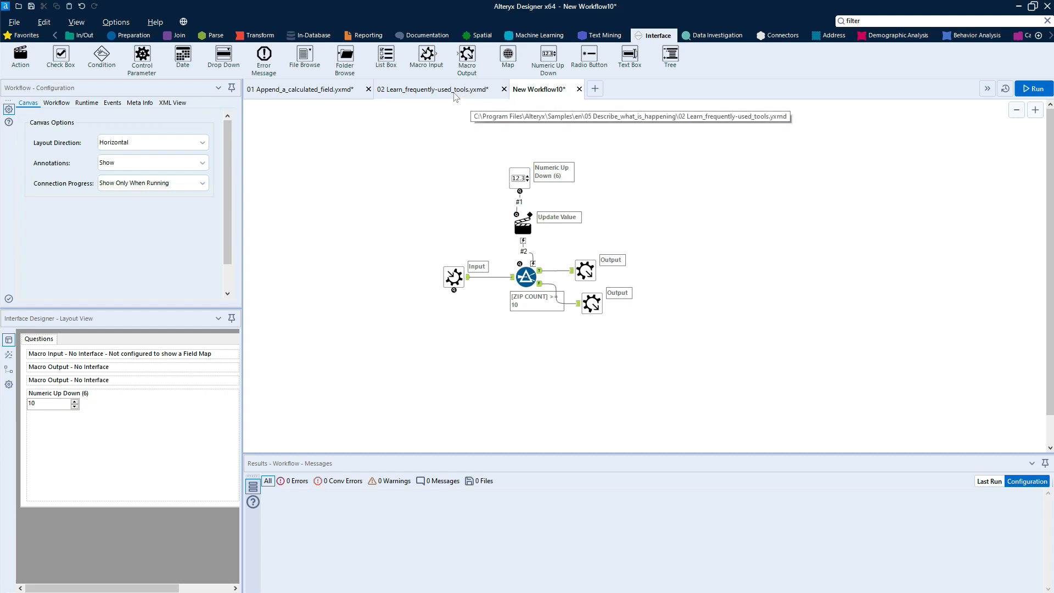
- Start converting the Filter tool in the 02 Learn_frequently-used_tools workflow to a macro with the plain blue circle icon
click(454, 90)
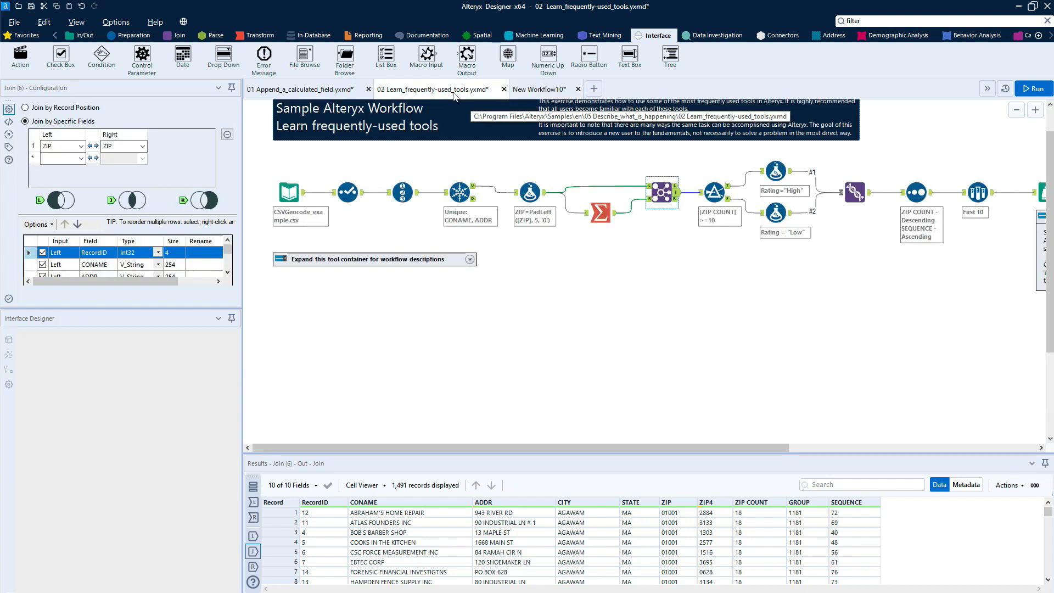
click(714, 192)
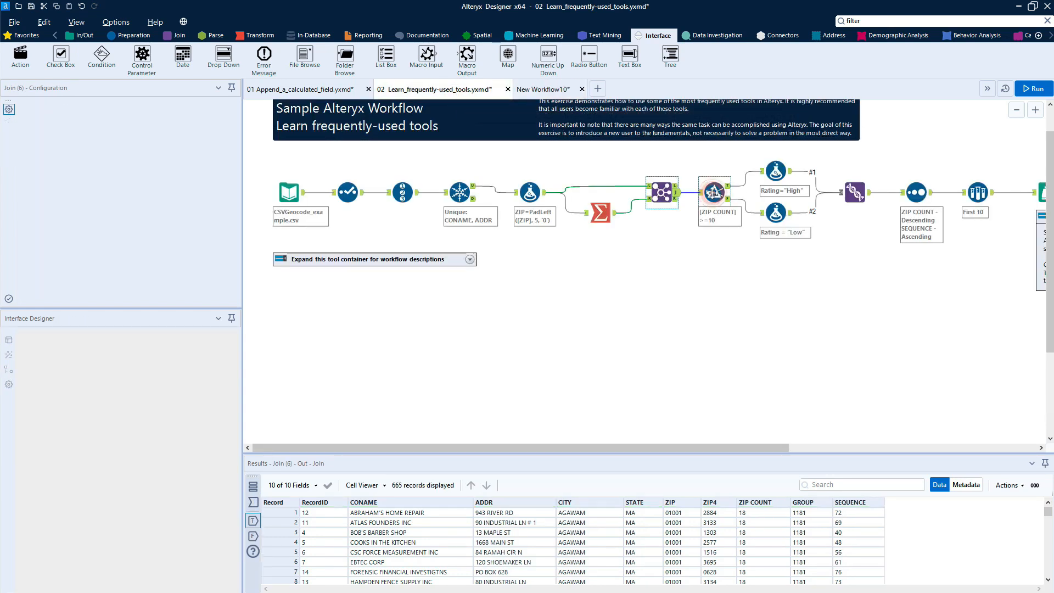
right_click(714, 193)
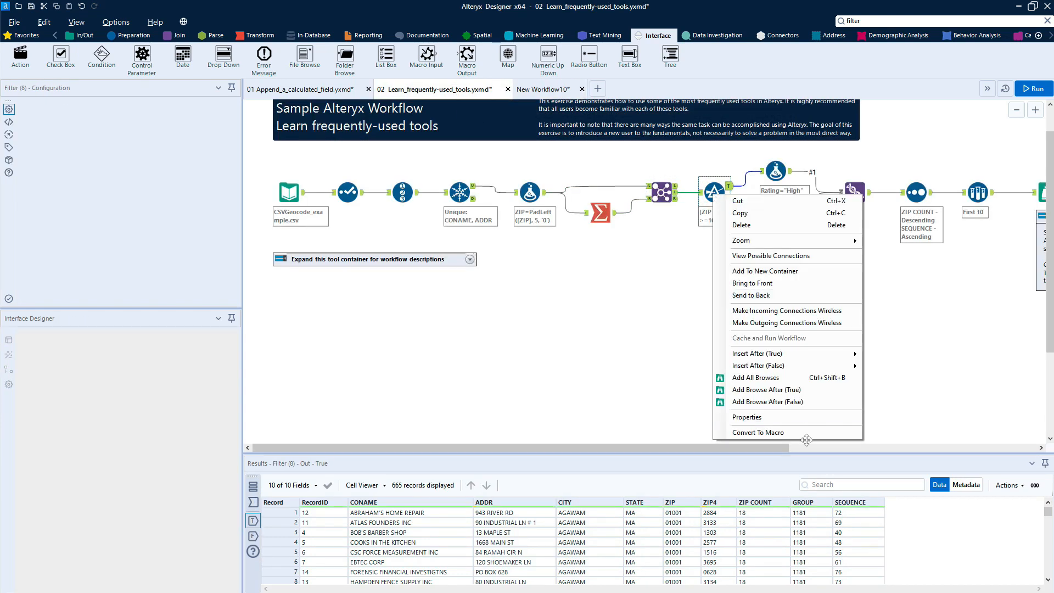
click(789, 433)
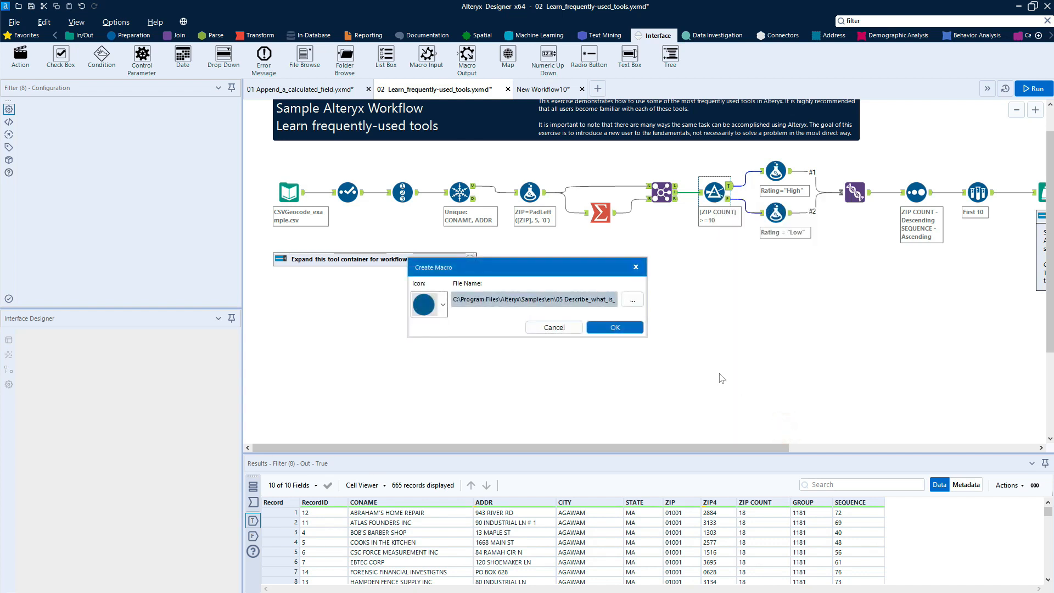
click(442, 310)
mouse_move(441, 334)
mouse_down()
mouse_move(440, 453)
mouse_move(446, 316)
mouse_up()
click(433, 333)
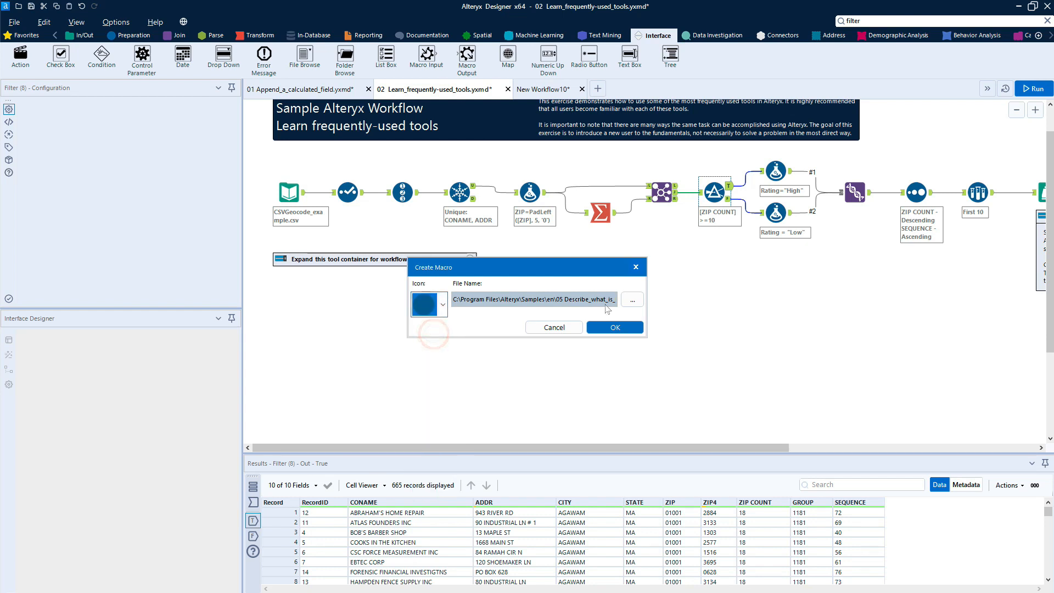
- Set the macro's save location to the Desktop as NewMacro1.yxmc and create it
click(633, 299)
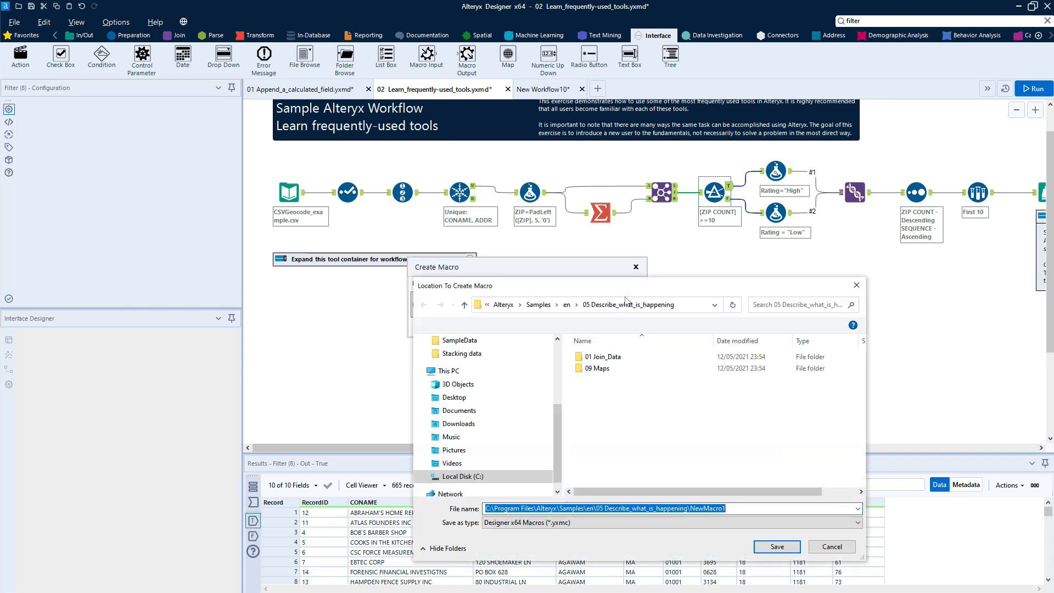
drag(557, 414, 556, 389)
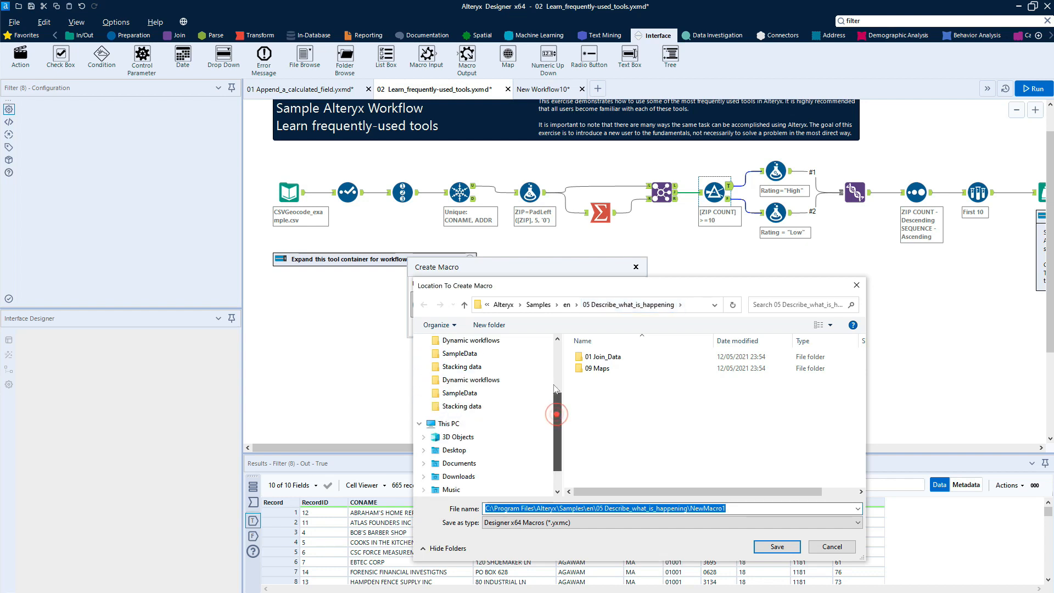
click(454, 450)
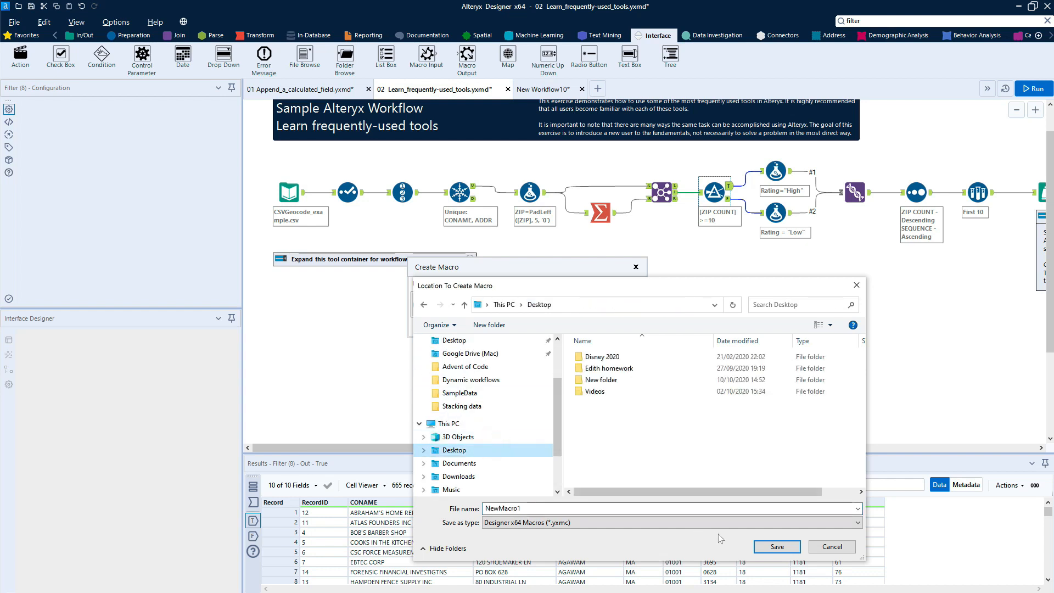
click(777, 547)
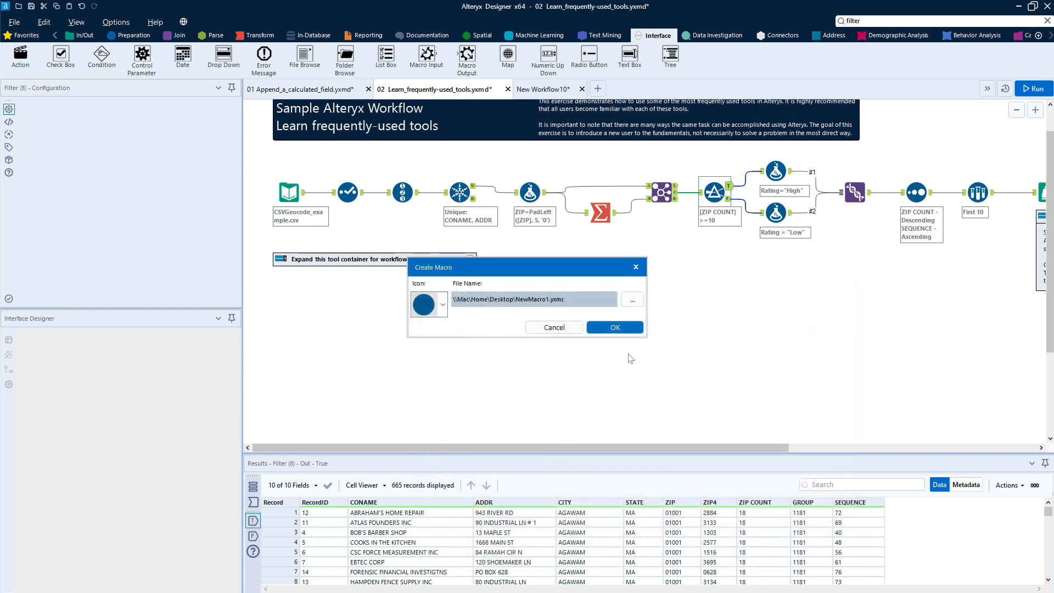
click(616, 327)
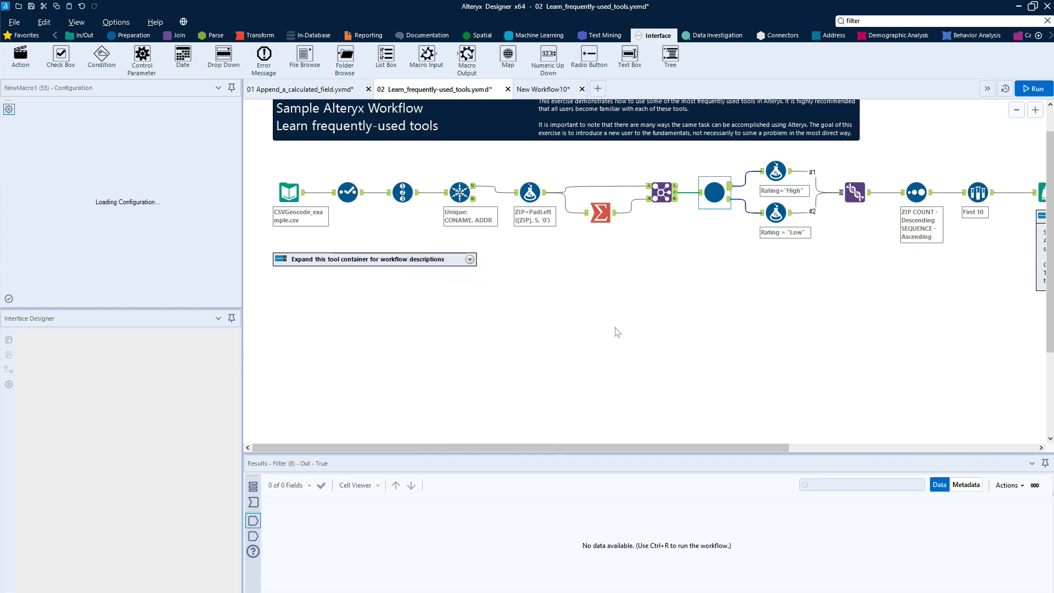
- Open the new macro, move its tools toward the canvas centre and connect a Numeric Up Down to the Filter
double_click(715, 194)
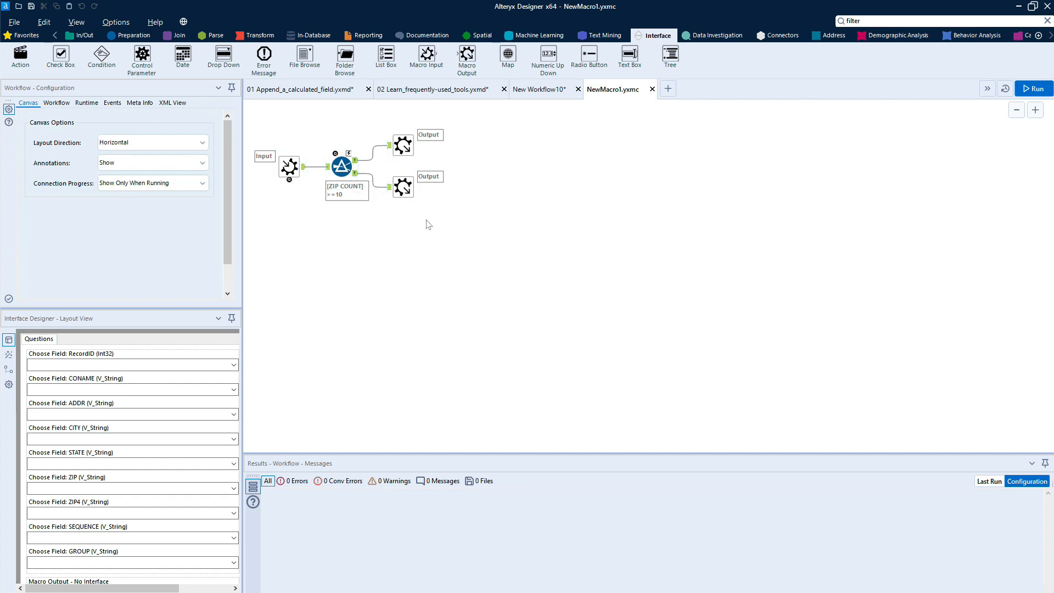
drag(426, 220, 267, 126)
drag(290, 163, 401, 289)
mouse_move(541, 55)
mouse_down()
mouse_move(454, 197)
mouse_move(467, 280)
mouse_up()
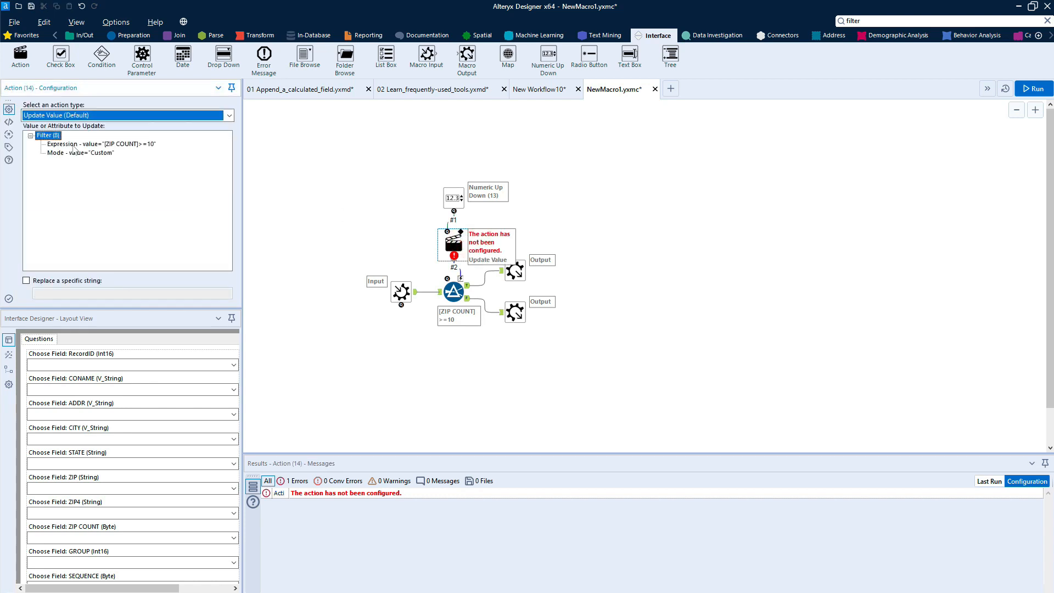
- Configure the Action tool to replace only the string 10 in the Filter's Expression value, and save the macro
click(74, 145)
click(62, 282)
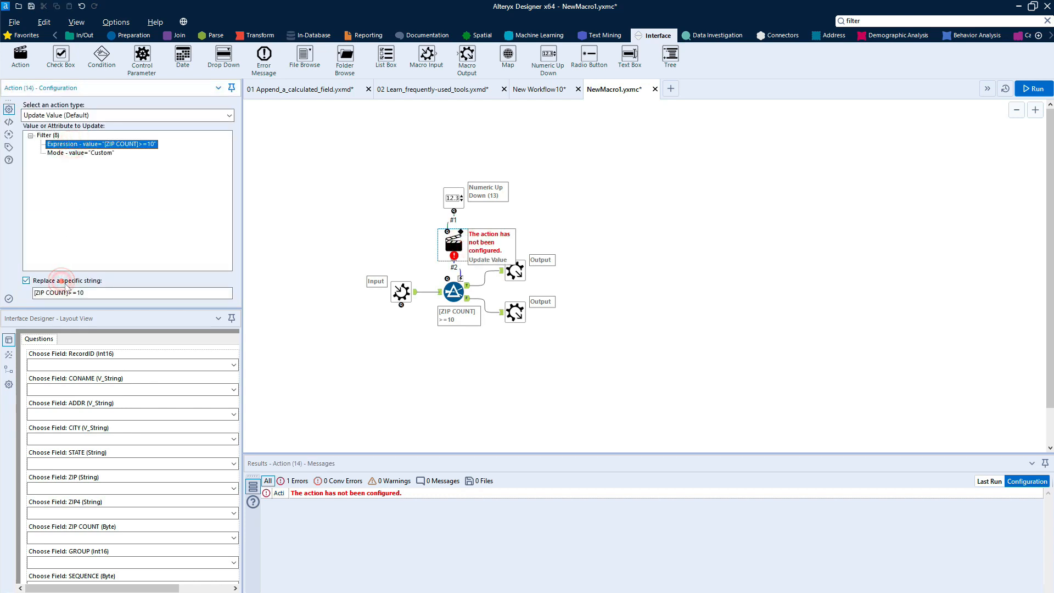
drag(77, 294, 3, 293)
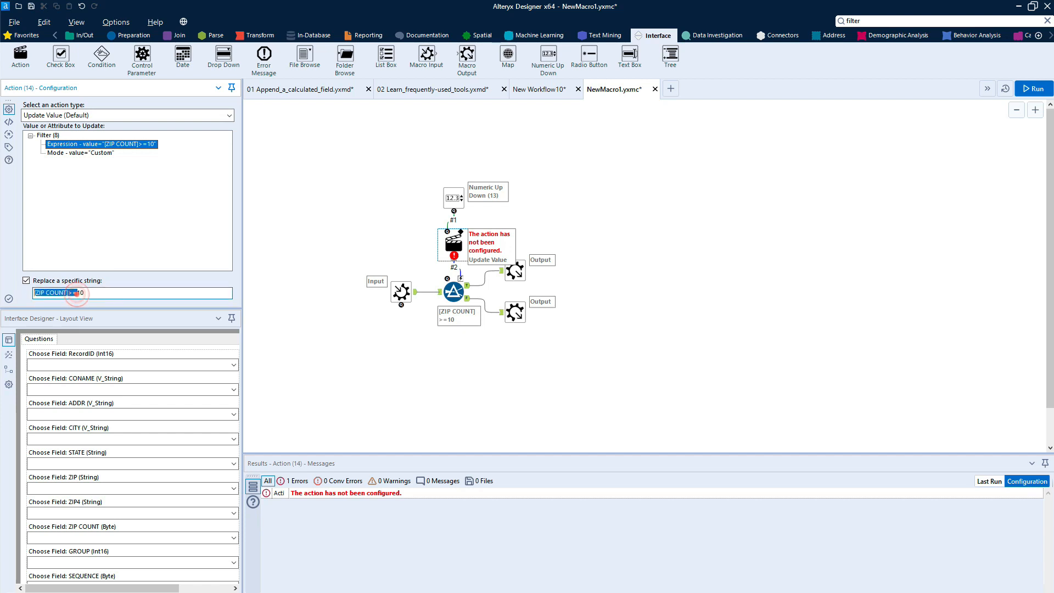
key(BackSpace)
key(ctrl+s)
- Refresh NewMacro1 in the 02 Learn_frequently-used_tools workflow and set its Numeric Up Down value to 10
click(471, 94)
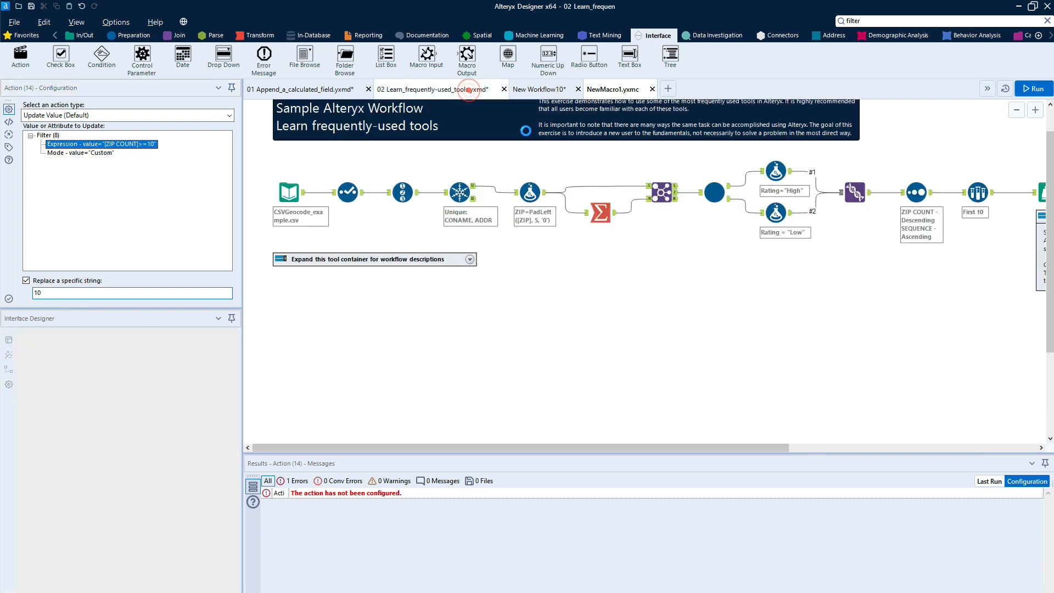
click(713, 199)
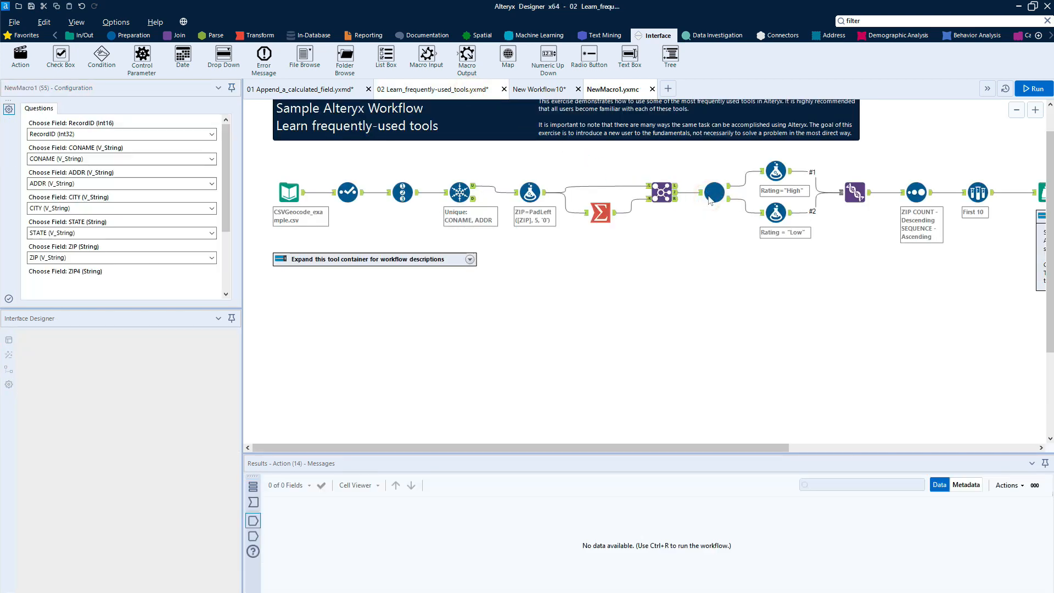
click(616, 340)
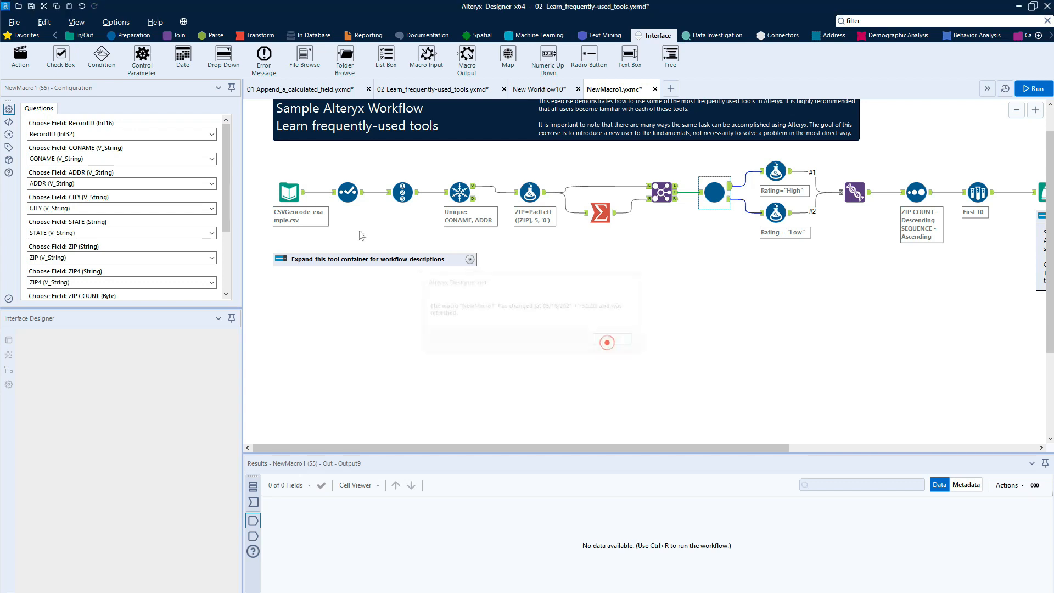
drag(227, 172, 227, 237)
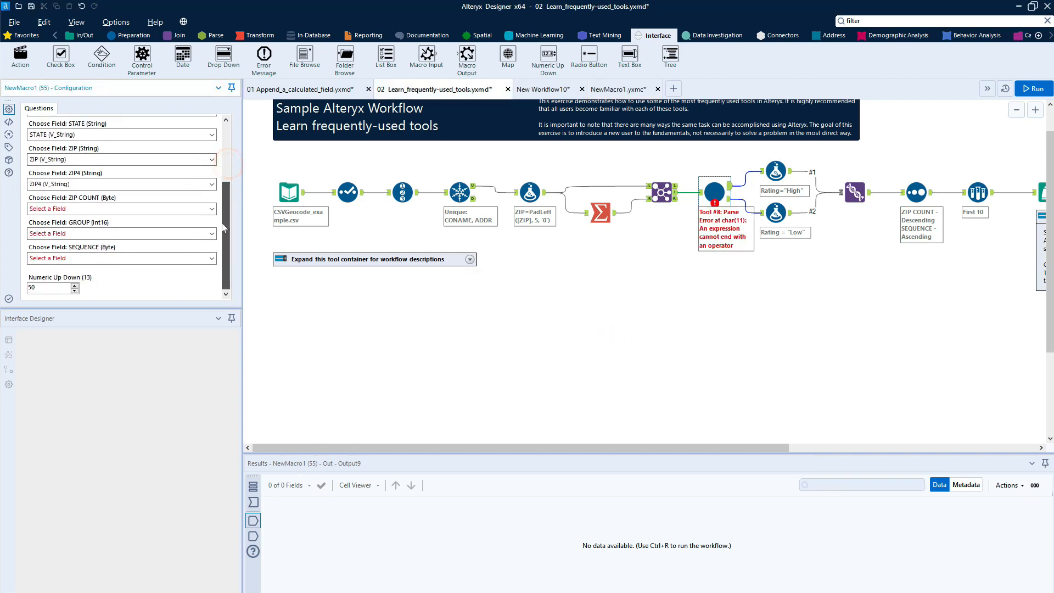
click(55, 285)
key(ctrl+a)
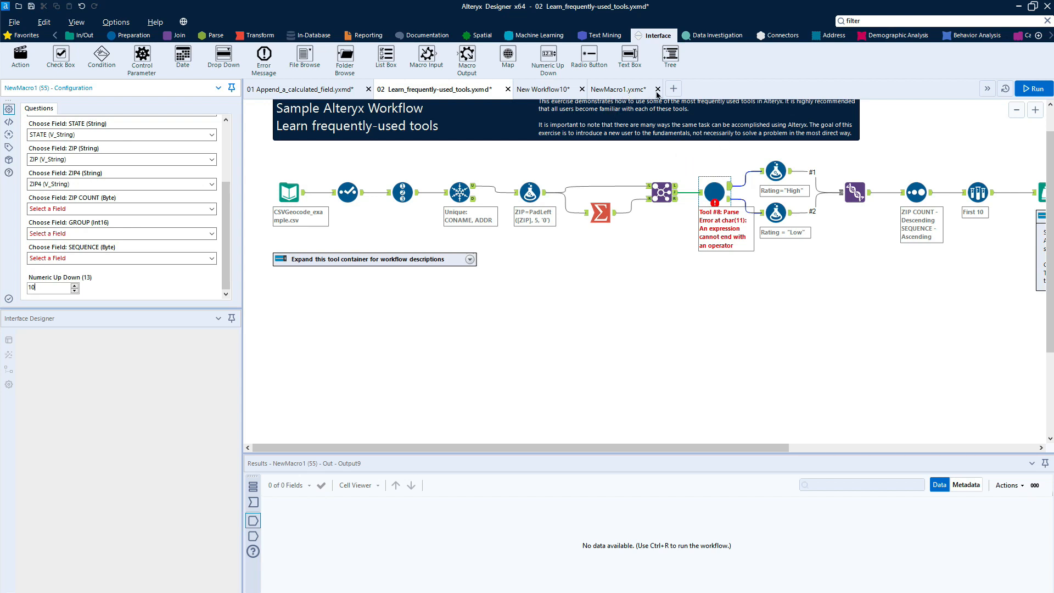
- Create a new blank workflow and show its XML view in a widened configuration pane
click(671, 89)
click(671, 90)
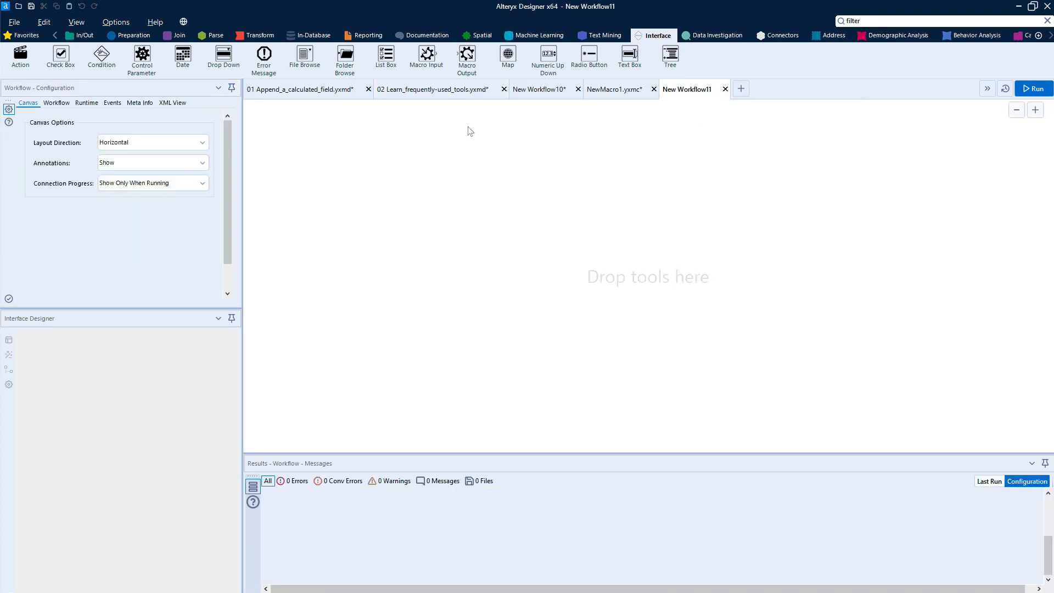
click(167, 103)
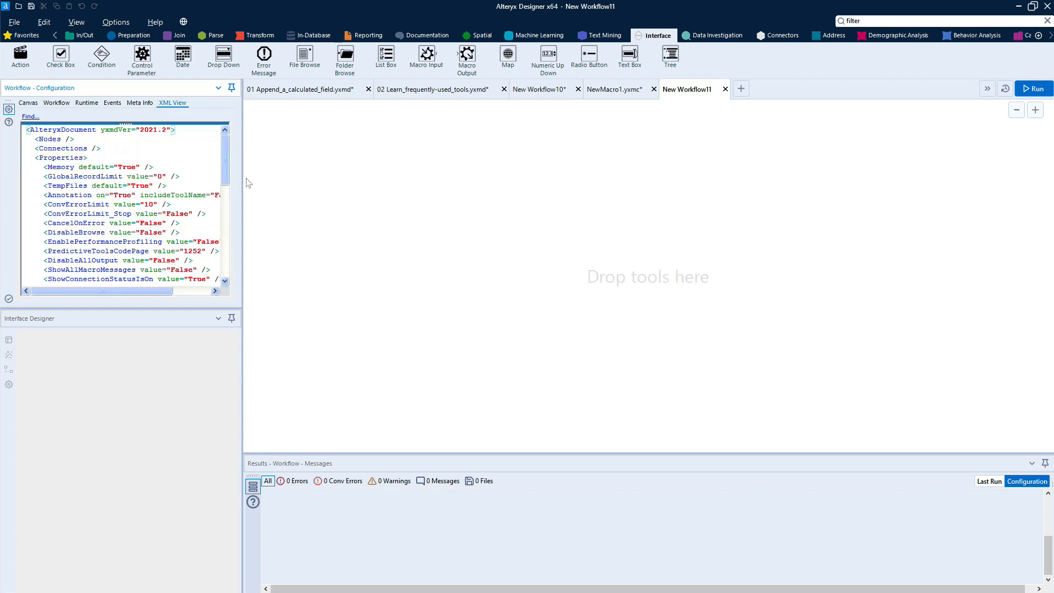
drag(242, 176, 414, 267)
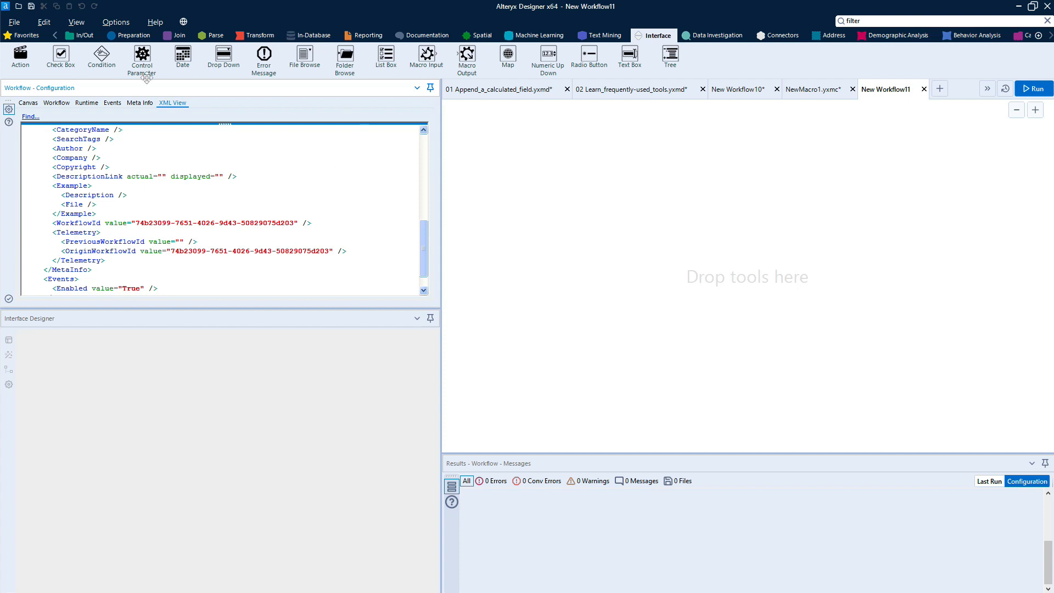
- Show the input and output tools and paste the copied Join records onto the canvas as a Text Input
click(87, 35)
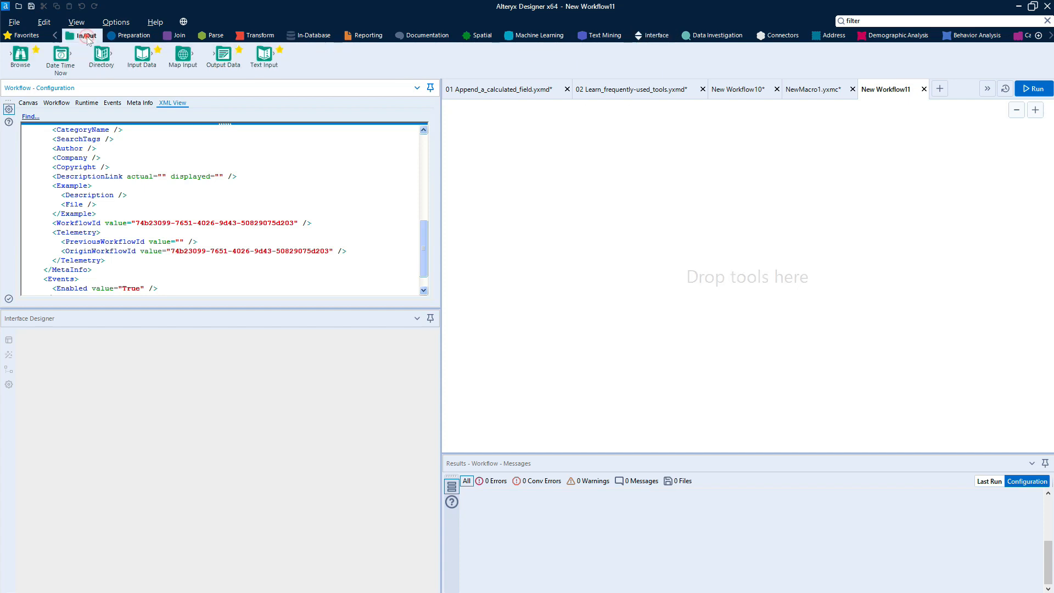
right_click(478, 200)
click(505, 209)
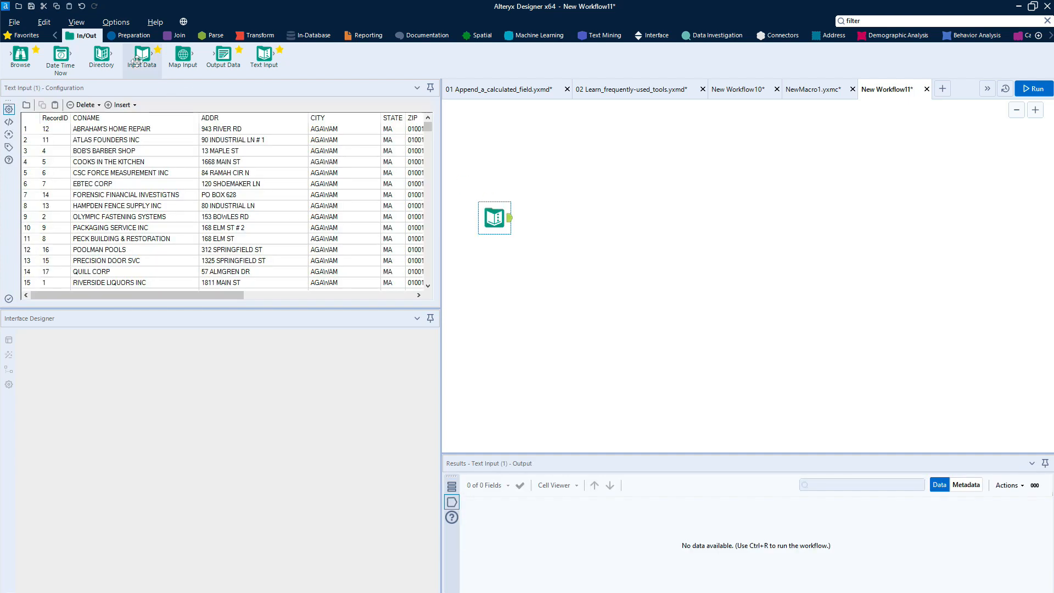
- Save the new workflow to the Desktop folder as a Designer x64 workflow named Demo
click(13, 23)
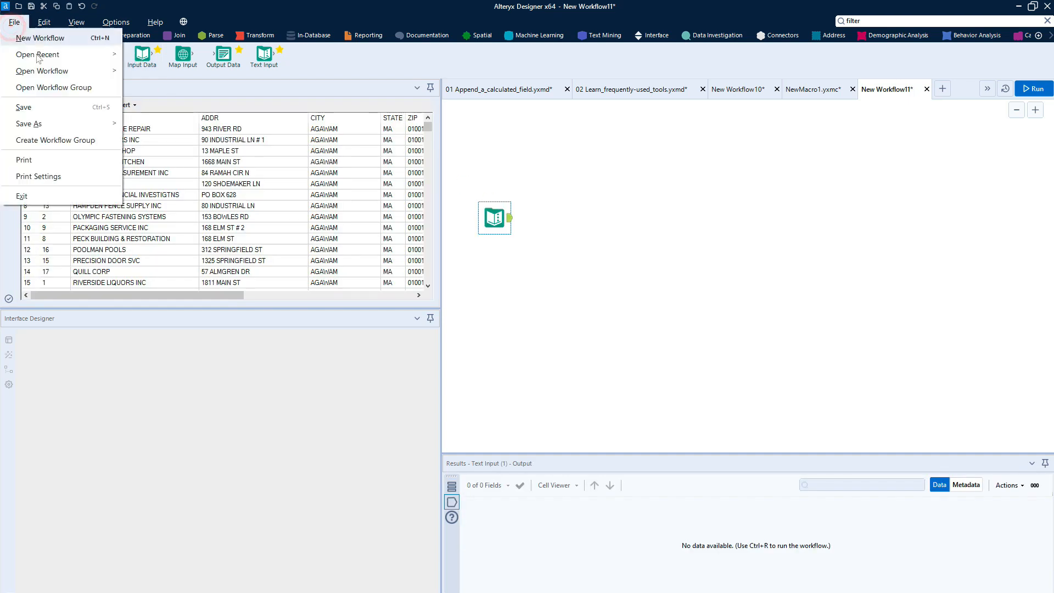
mouse_move(57, 123)
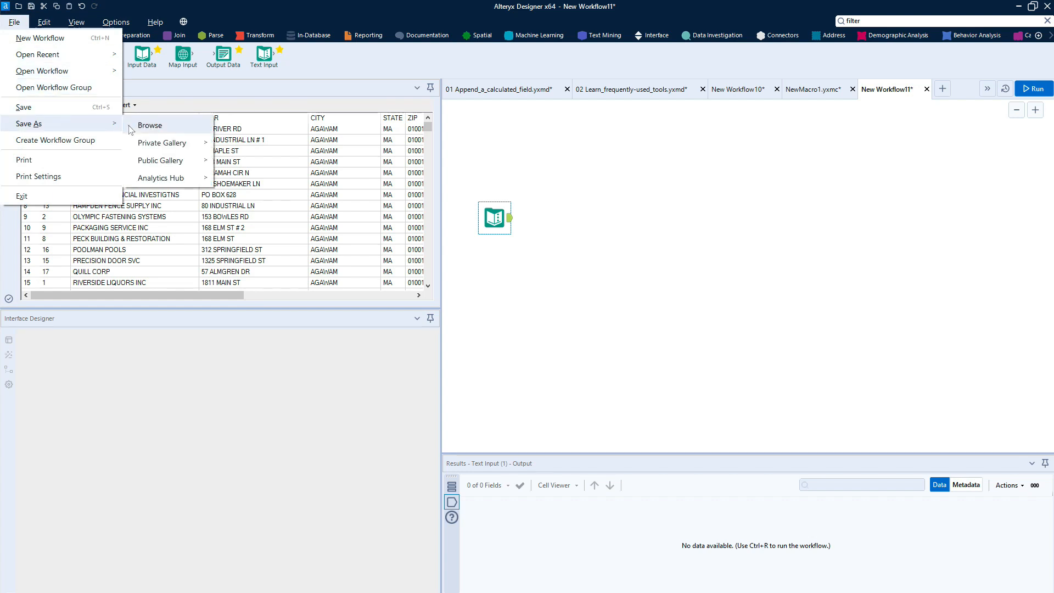
click(146, 125)
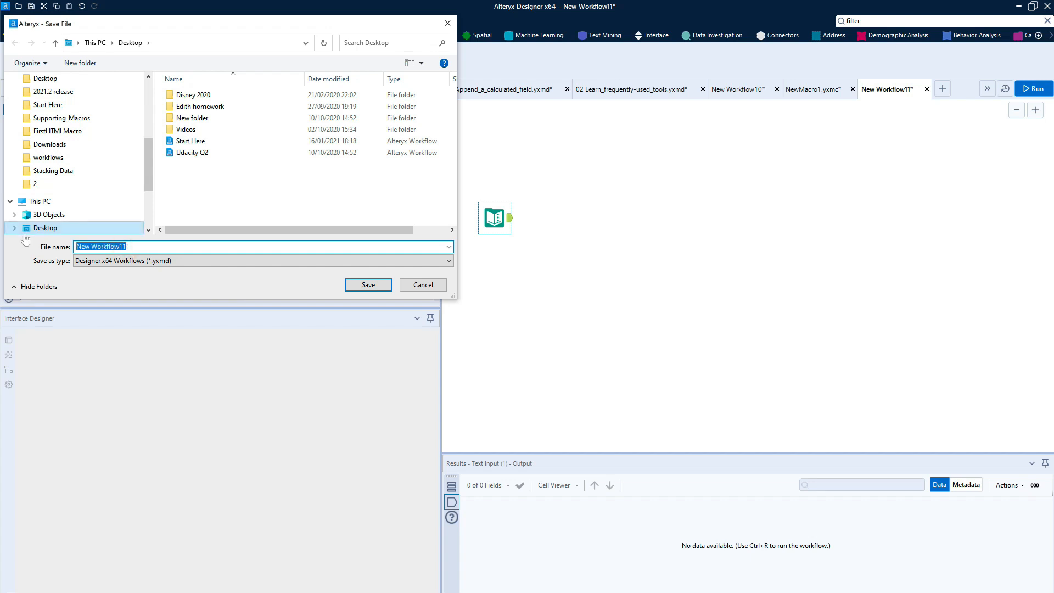
text(Demo)
click(351, 287)
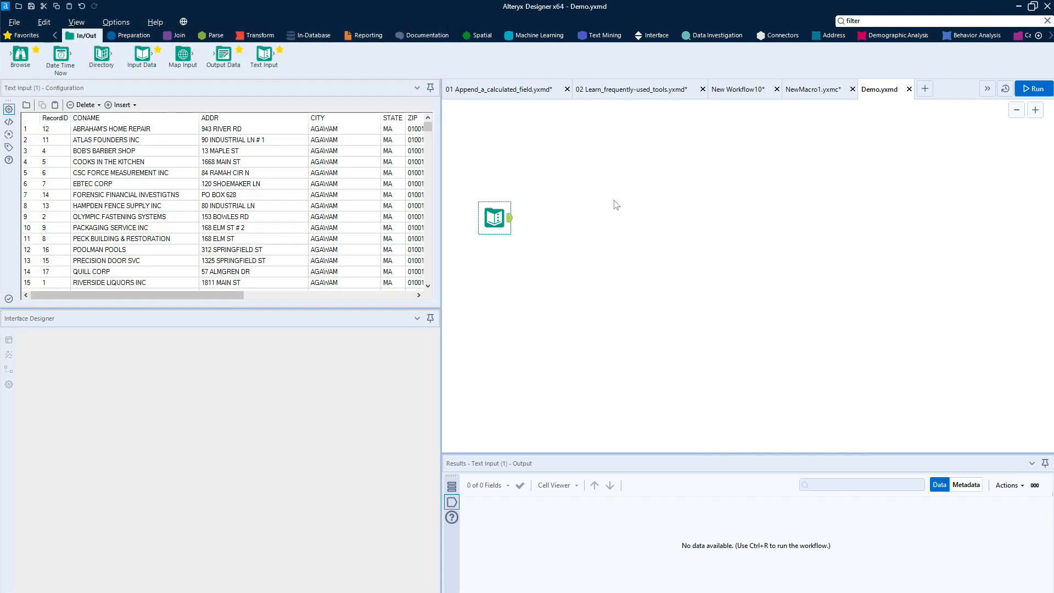
- Show the Demo workflow's XML view and examine the WorkflowId and Telemetry entries at the end of the document
click(614, 200)
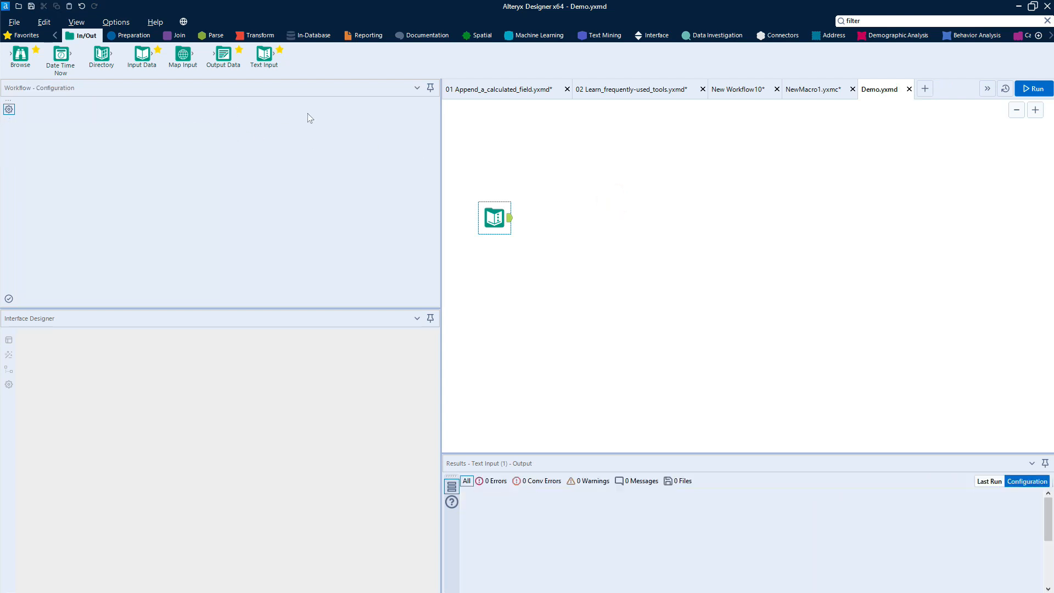
click(179, 103)
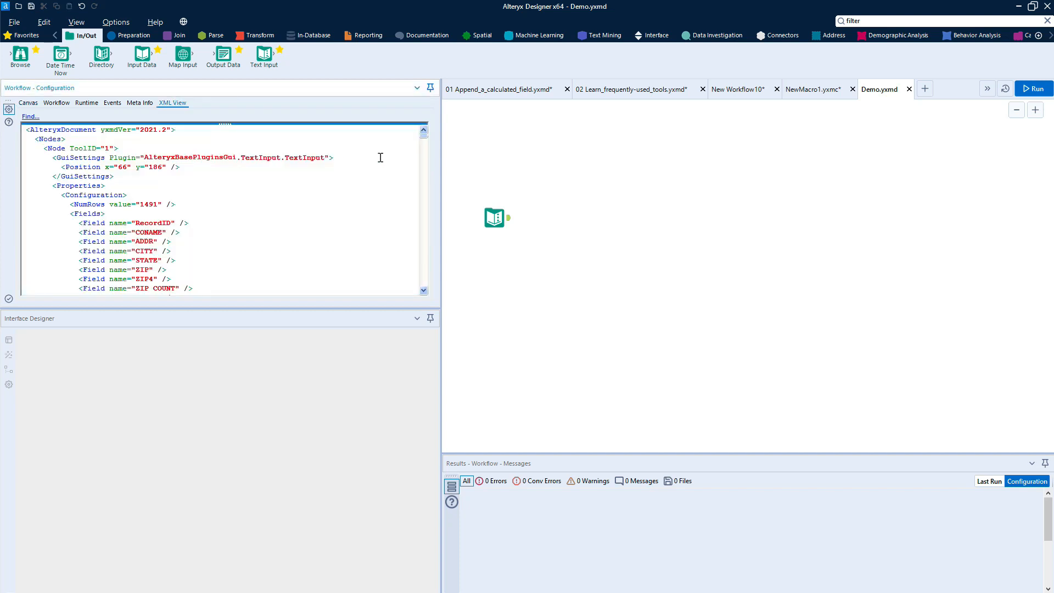
drag(423, 141, 412, 289)
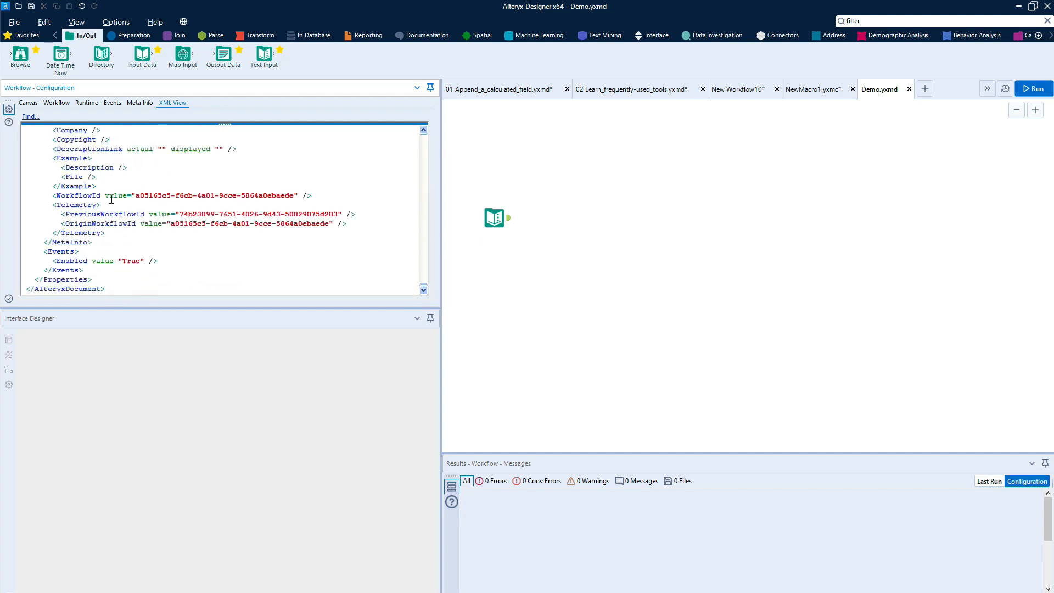